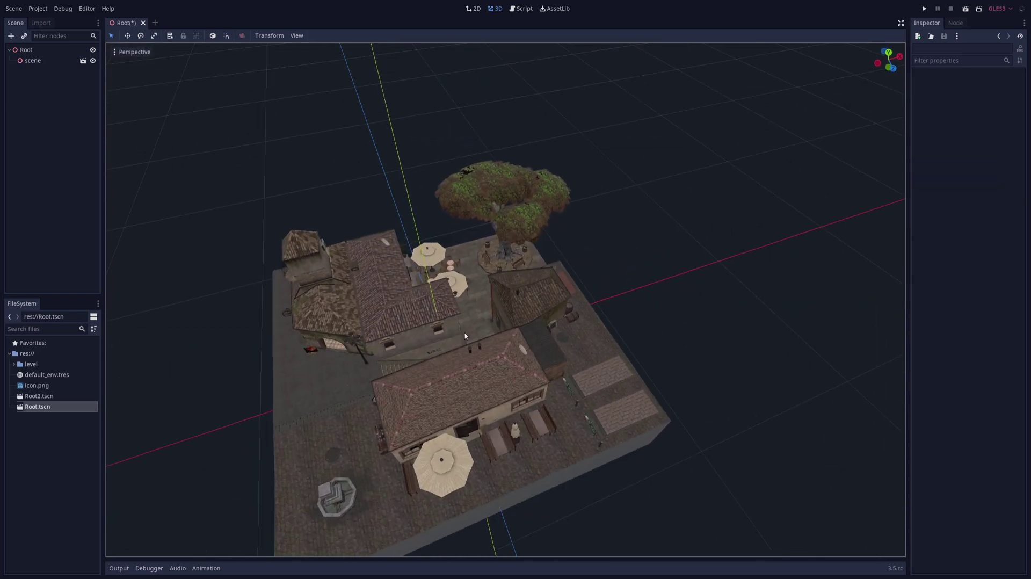
- Add an Occluder child under Root and assign it a new OccluderShapePolygon shape
click(26, 50)
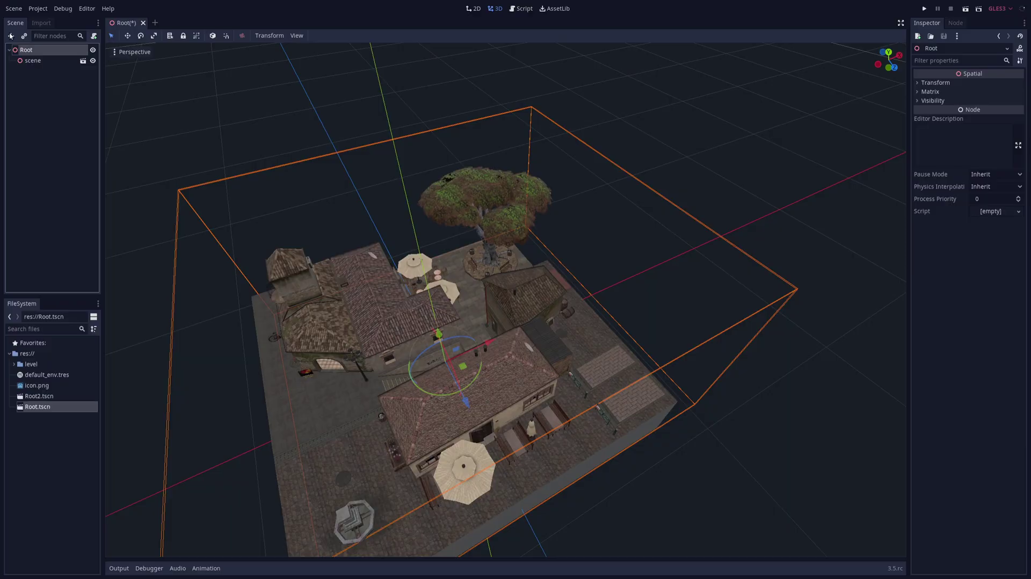
click(10, 36)
double_click(365, 303)
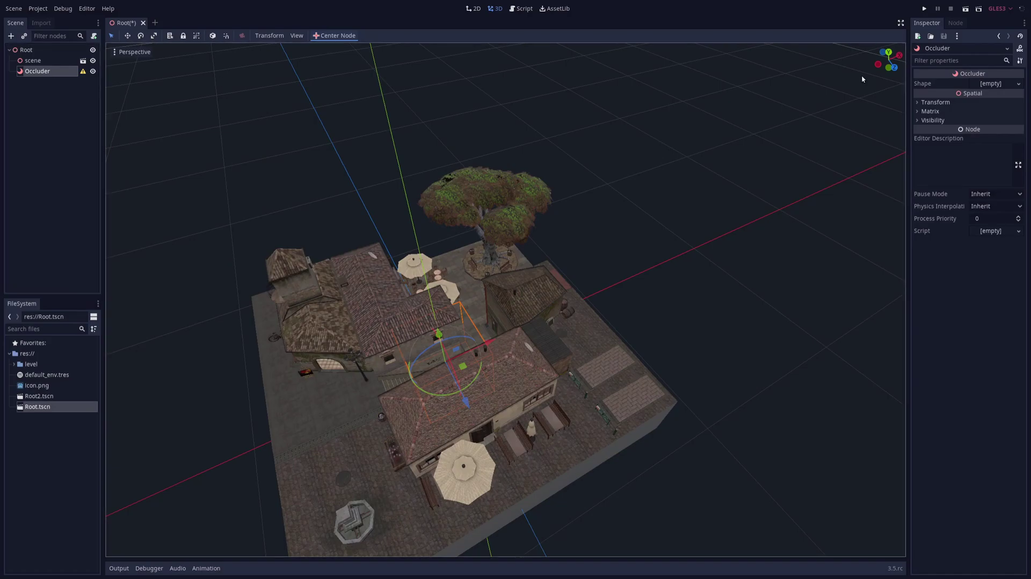
click(991, 84)
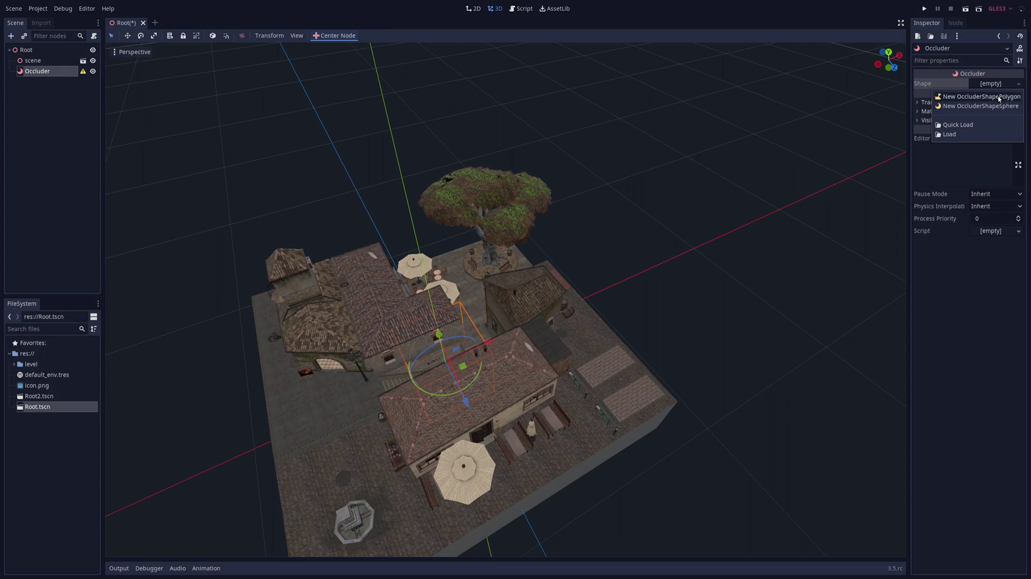
click(999, 98)
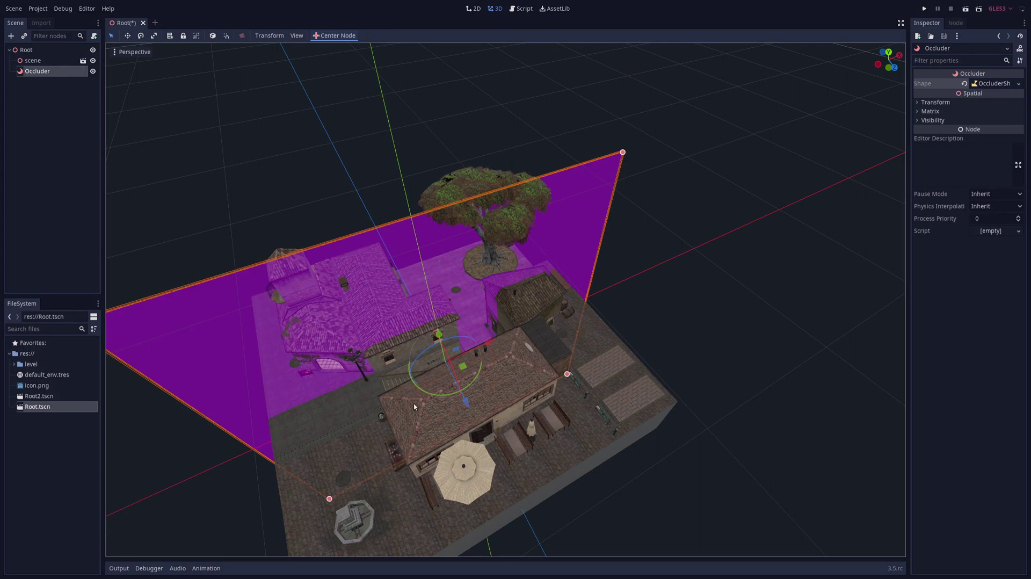
- Rotate the occluder plane about 29 degrees to stand upright, shifting it slightly across the buildings
middle_drag(413, 404, 533, 396)
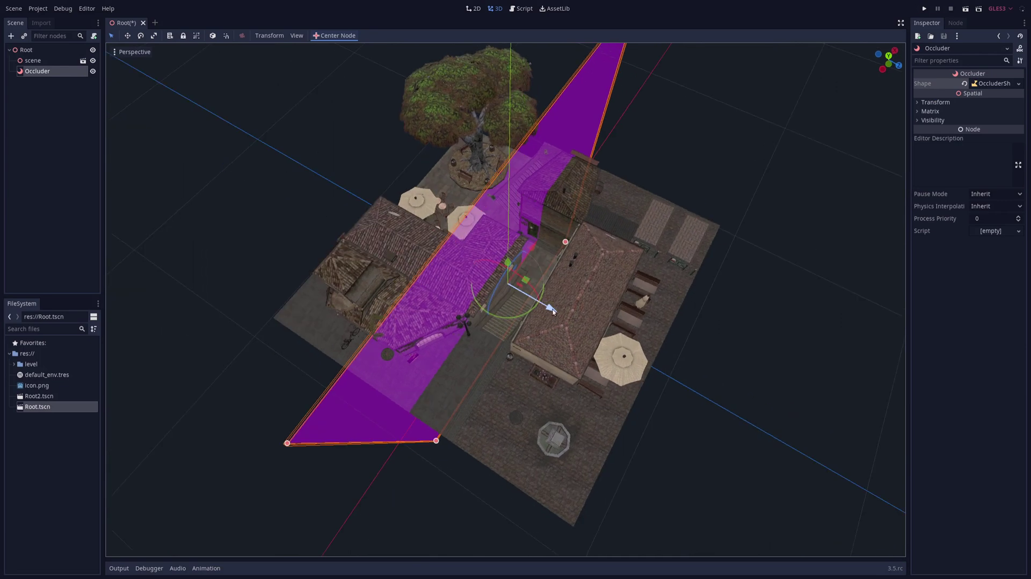
drag(552, 312, 641, 335)
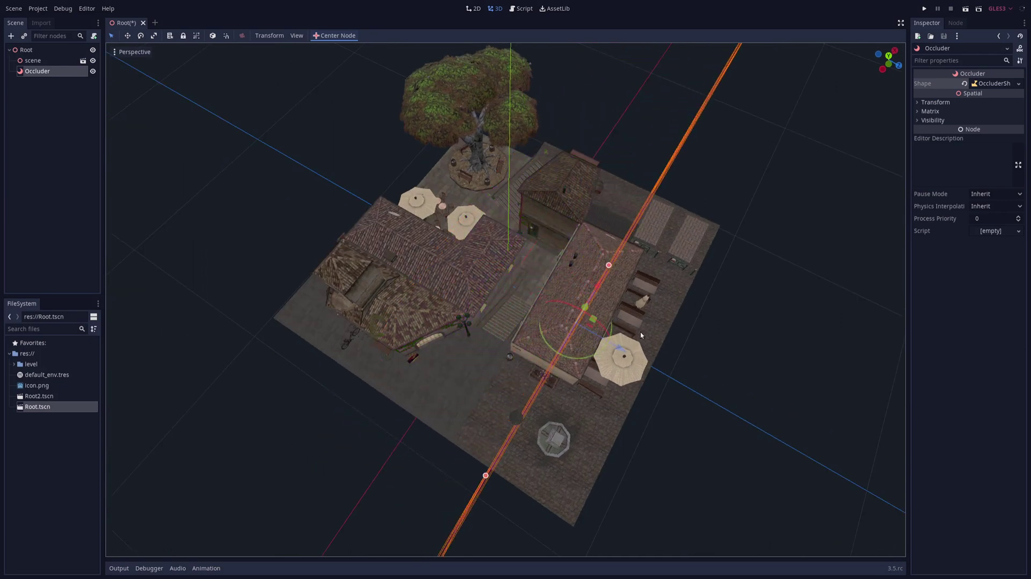
middle_drag(692, 339, 597, 358)
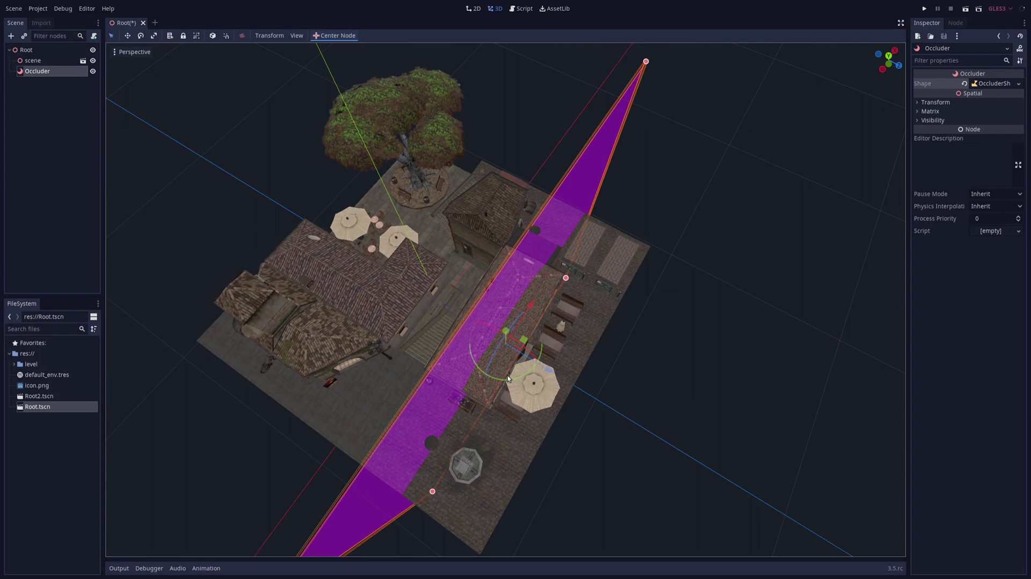
drag(507, 375, 532, 378)
middle_drag(559, 382, 578, 380)
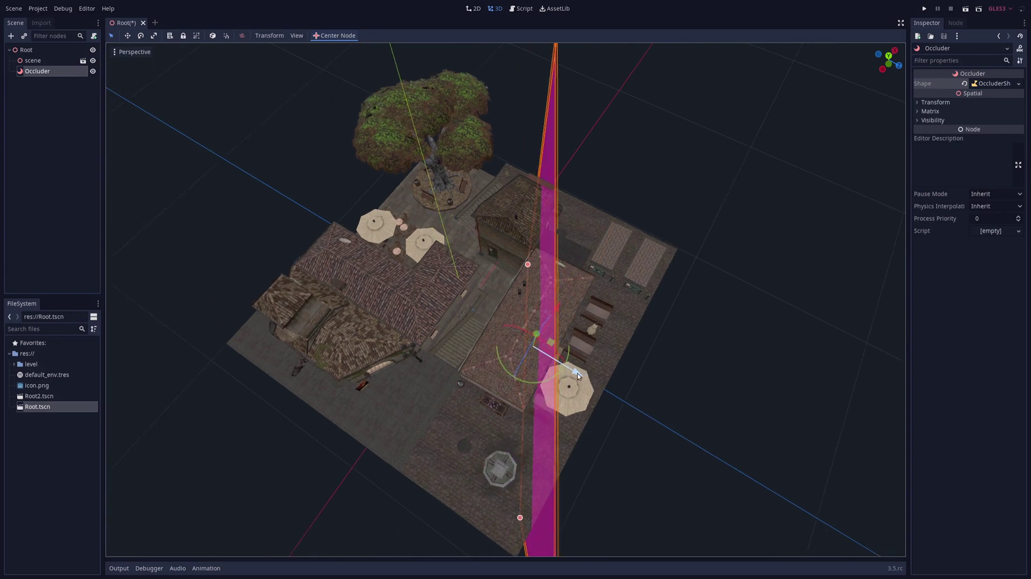
drag(577, 376, 564, 376)
middle_drag(564, 376, 580, 381)
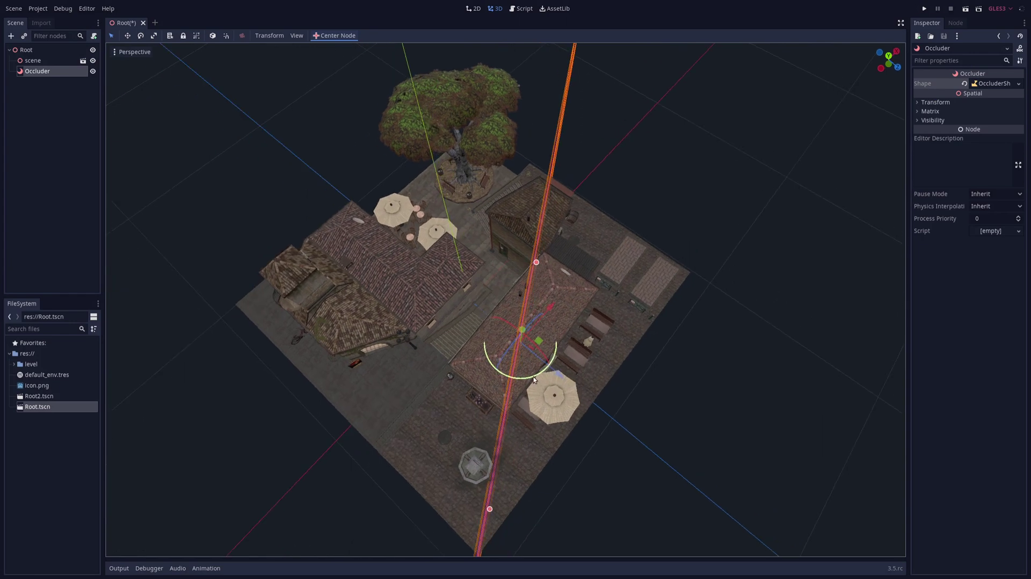
drag(533, 376, 561, 377)
middle_drag(614, 385, 576, 311)
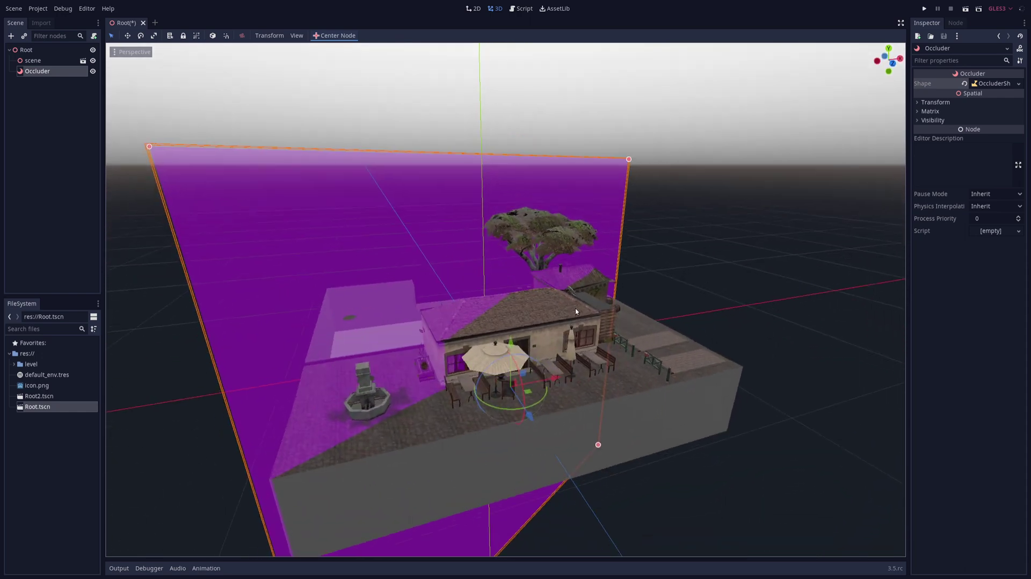
- Nudge the occluder along Z and pull its top-left and top-right corners down to roof height
drag(530, 416, 529, 415)
middle_drag(638, 396, 594, 374)
middle_drag(445, 341, 453, 328)
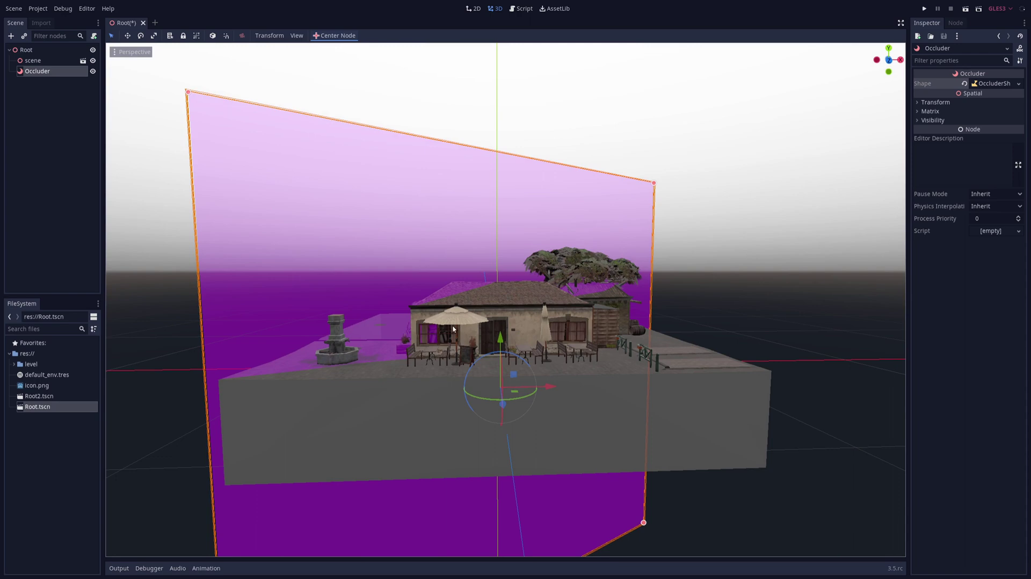
drag(188, 92, 409, 306)
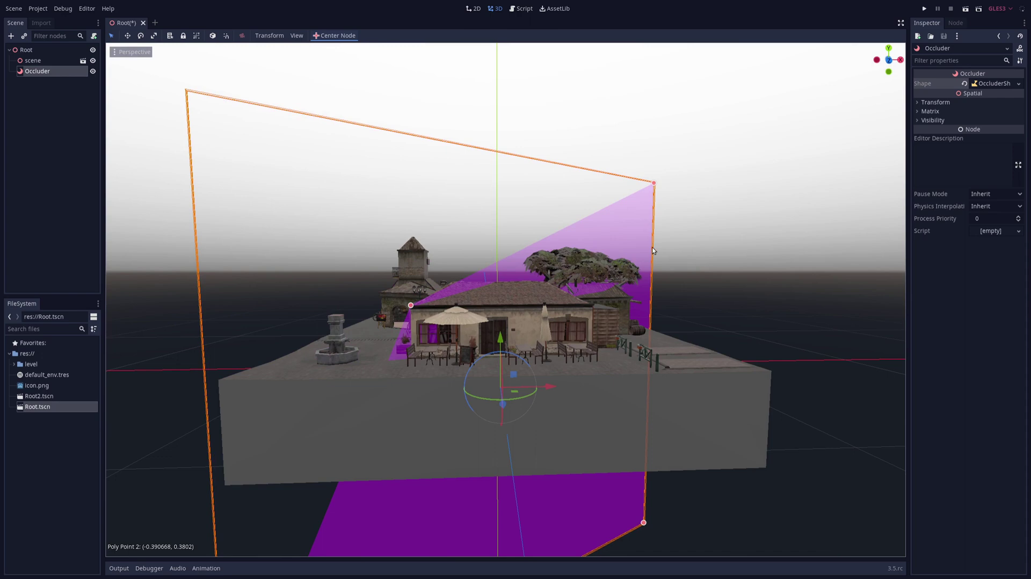
middle_drag(653, 251, 575, 260)
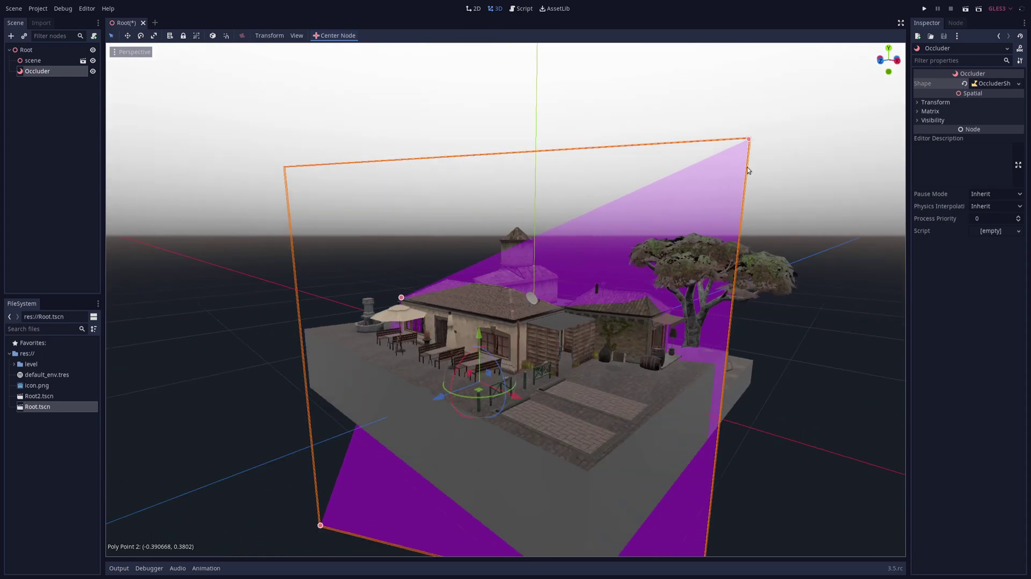
drag(748, 141, 775, 315)
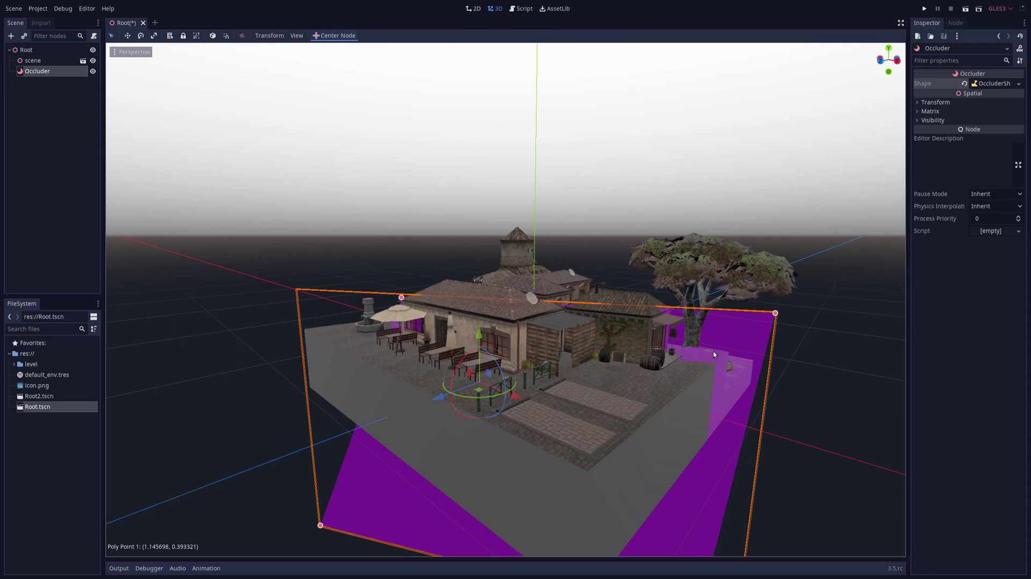
- Move the polygon's bottom-left corner inward to (-0.386586, -0.994842)
middle_drag(713, 351, 705, 385)
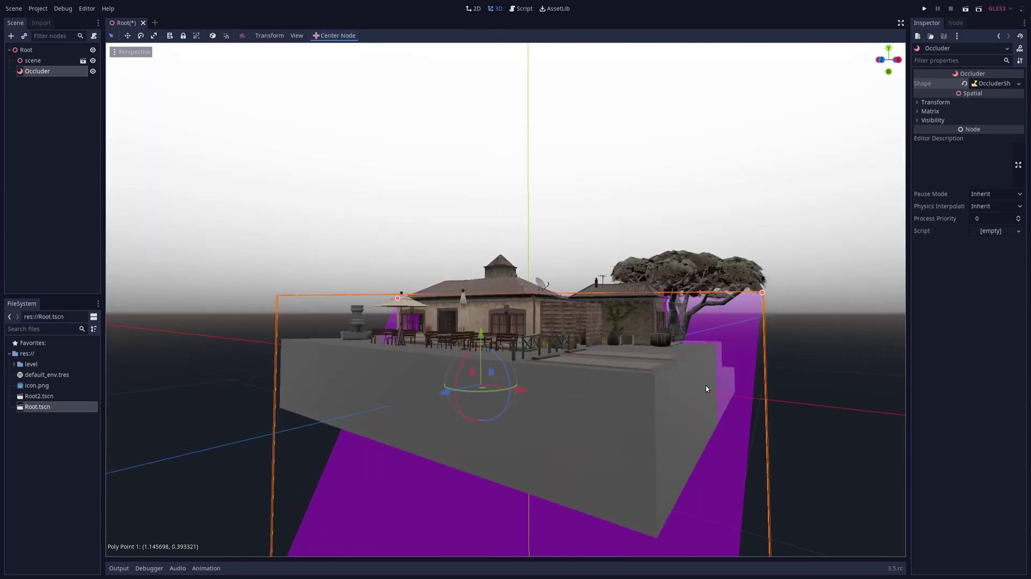
scroll(705, 388, down, 5)
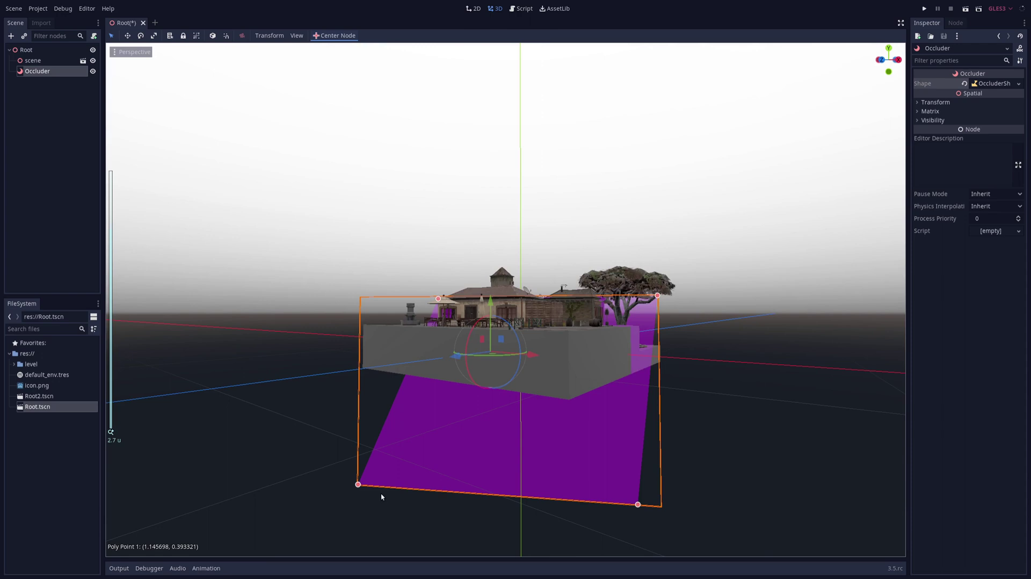
drag(358, 485, 437, 491)
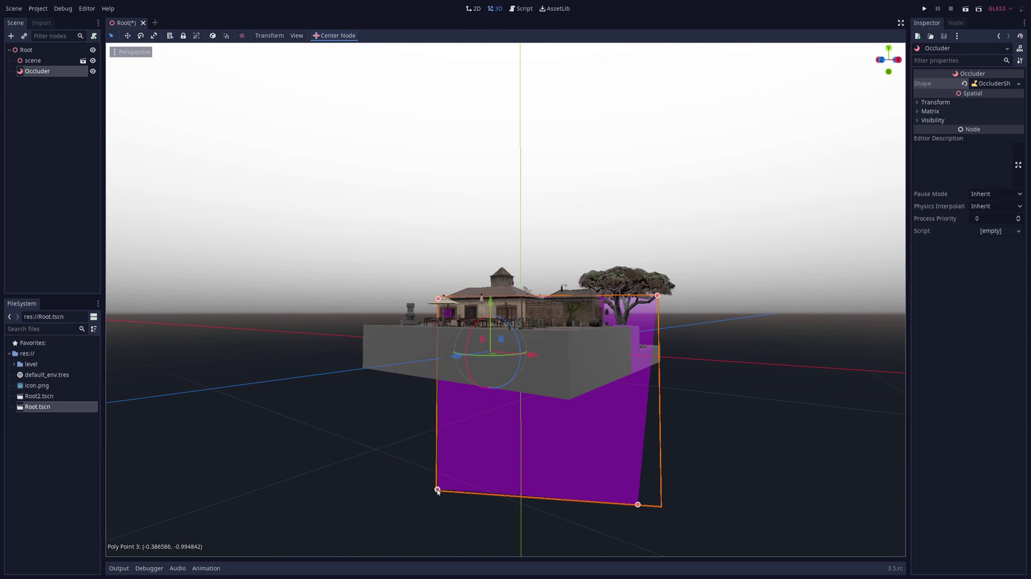
middle_drag(466, 416, 499, 486)
scroll(518, 390, up, 5)
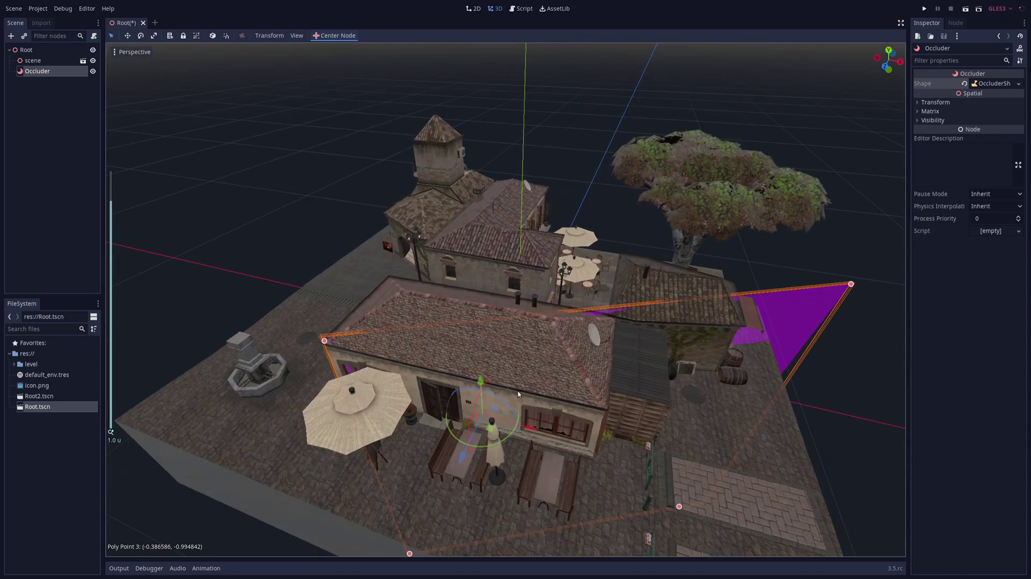
middle_drag(517, 390, 475, 334)
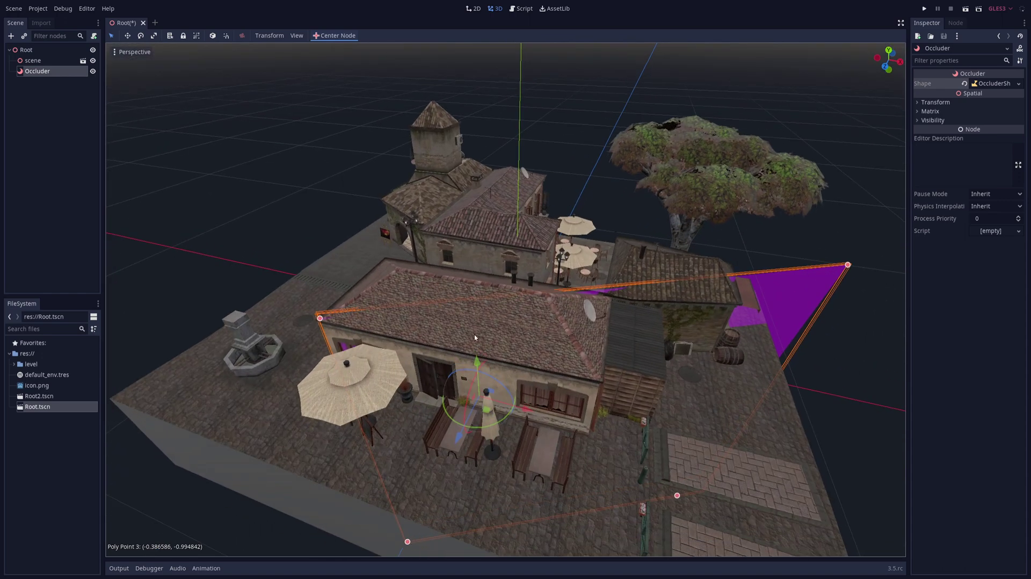
click(132, 54)
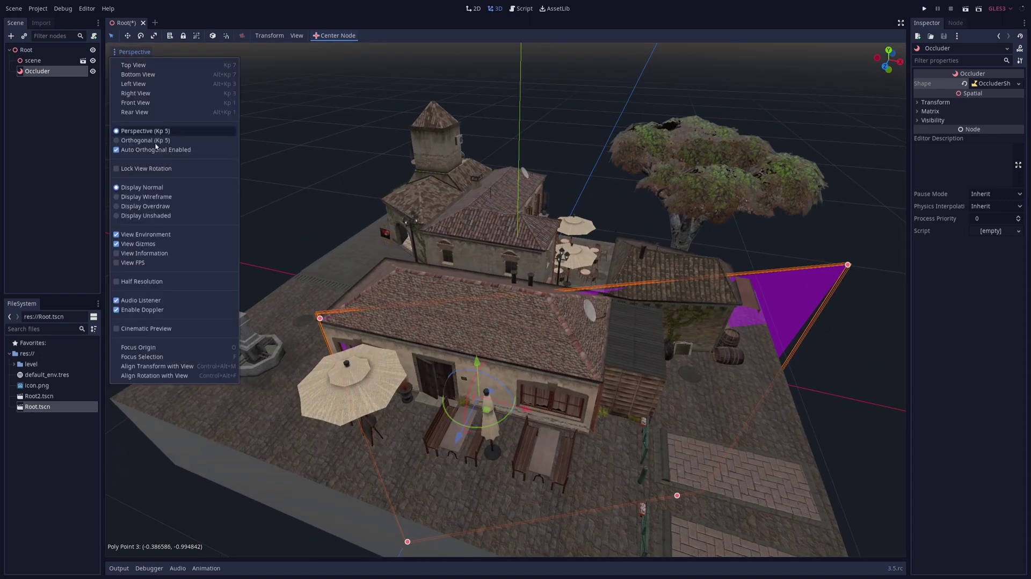
click(160, 208)
middle_drag(478, 366, 475, 321)
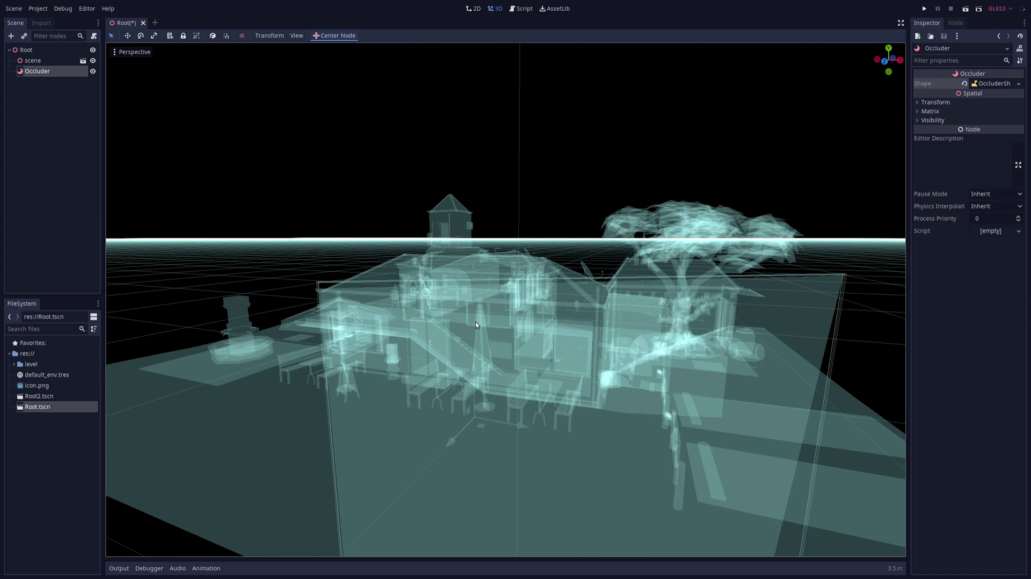
click(134, 52)
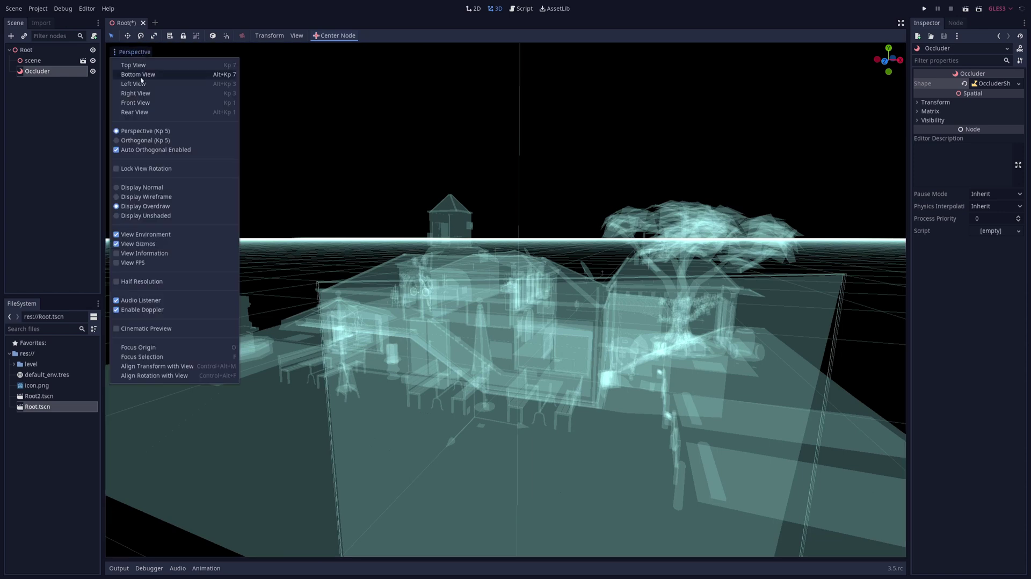
click(149, 187)
mouse_move(397, 322)
middle_down()
mouse_move(415, 325)
mouse_move(244, 321)
mouse_move(237, 330)
mouse_move(240, 344)
mouse_move(291, 367)
mouse_move(293, 397)
mouse_move(323, 331)
middle_up()
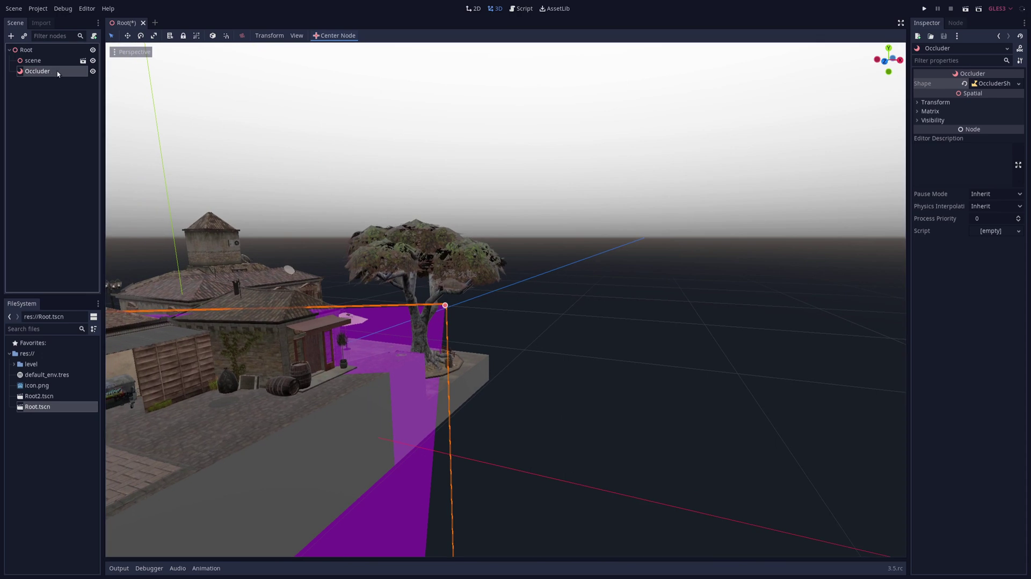
- Expand the polygon shape's point lists and raise Hole Points to 4 entries at (0, 0)
click(989, 85)
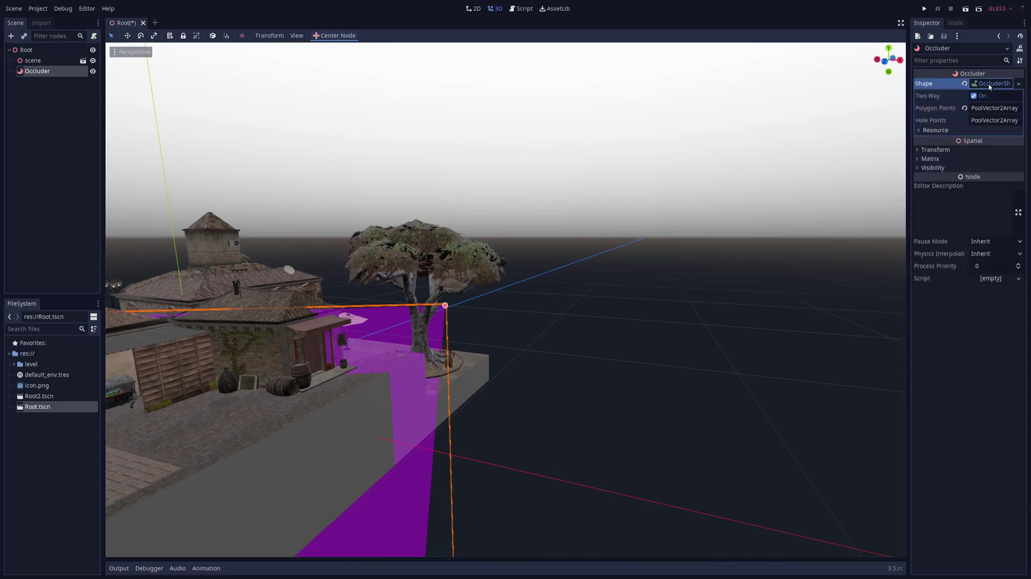
click(992, 109)
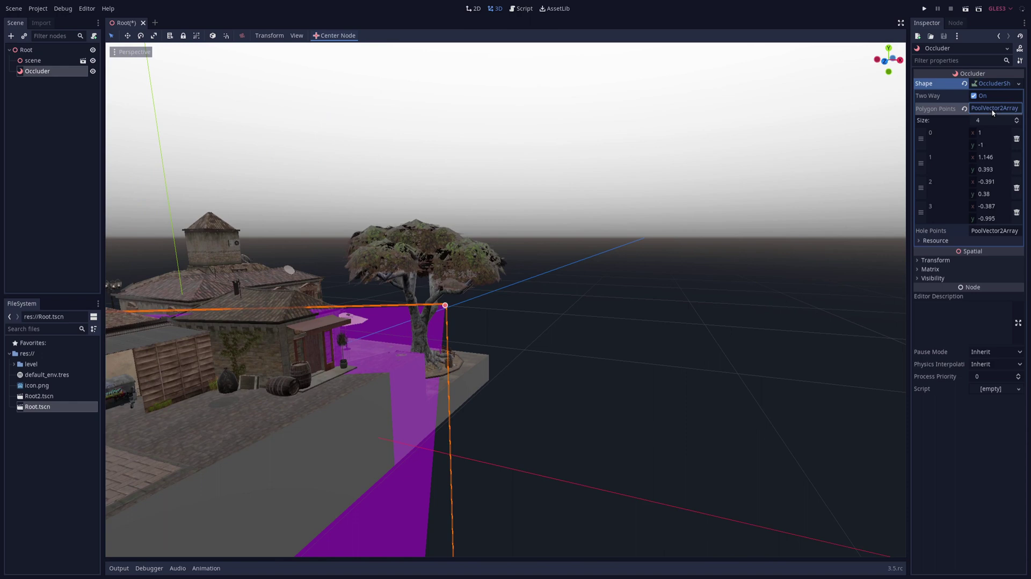
click(990, 231)
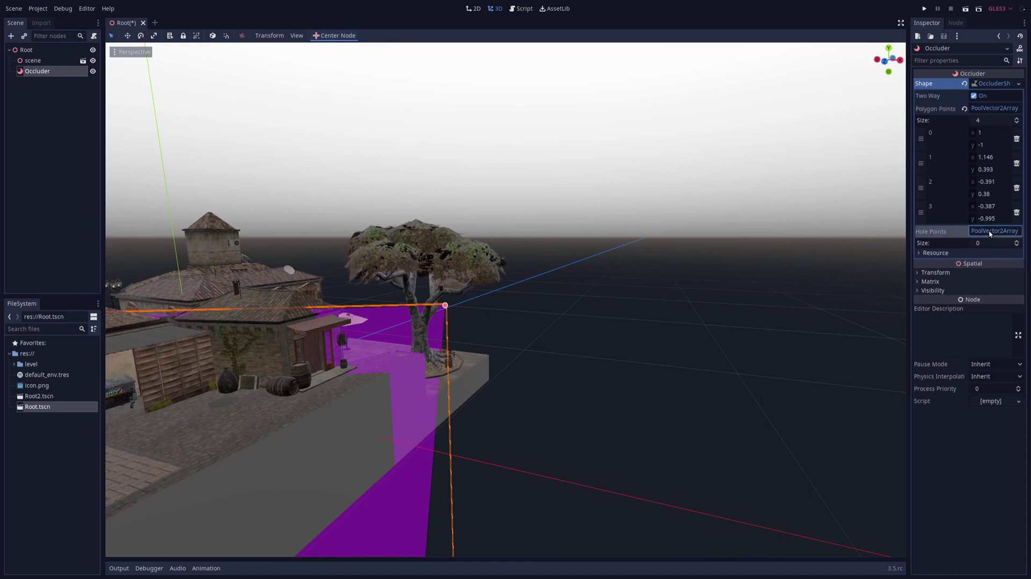
click(1017, 242)
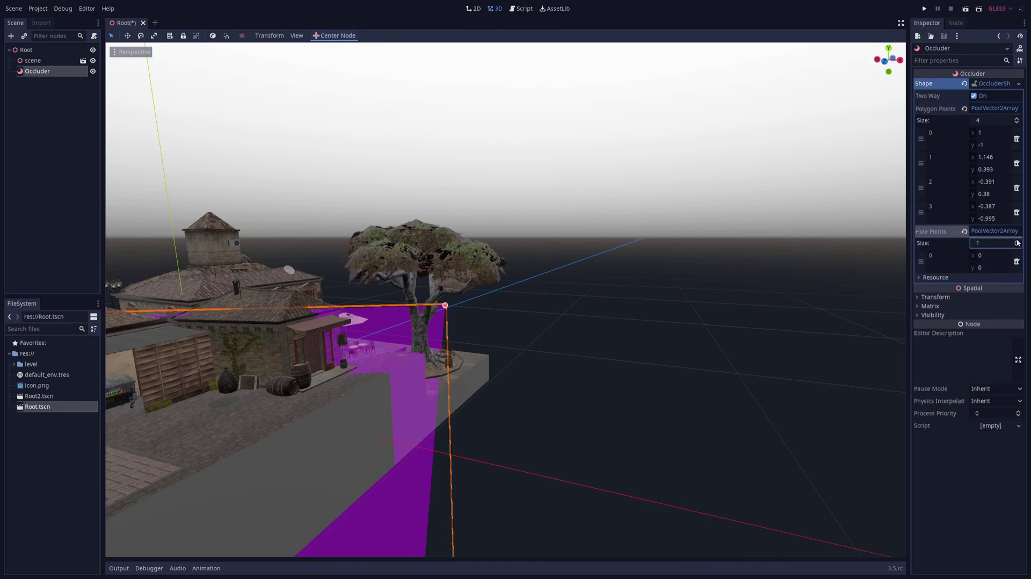
click(1016, 242)
click(1017, 241)
click(1016, 241)
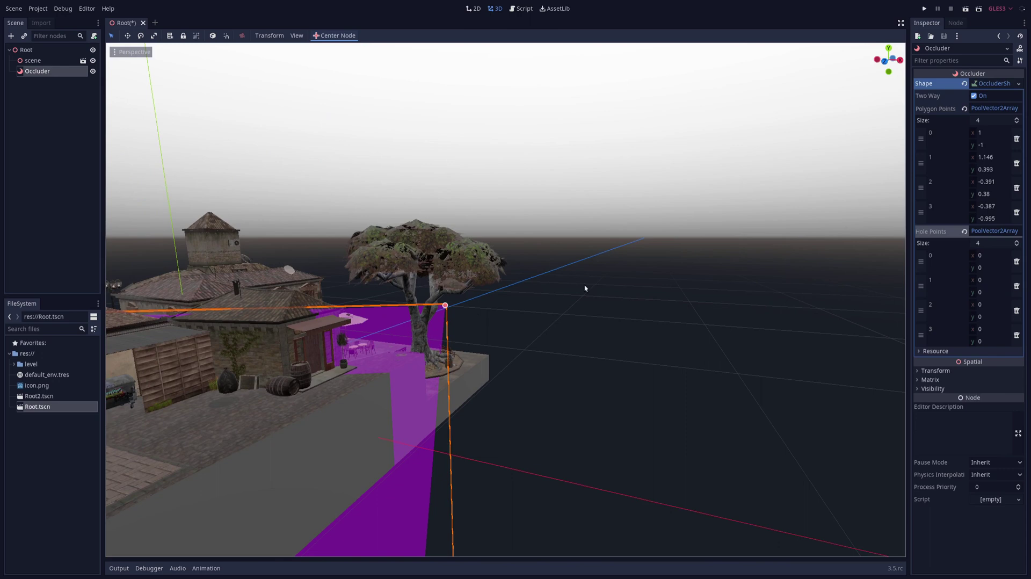
- Place the four hole points around the tree and its base, forming a rectangular opening
shift+middle_drag(341, 367, 454, 311)
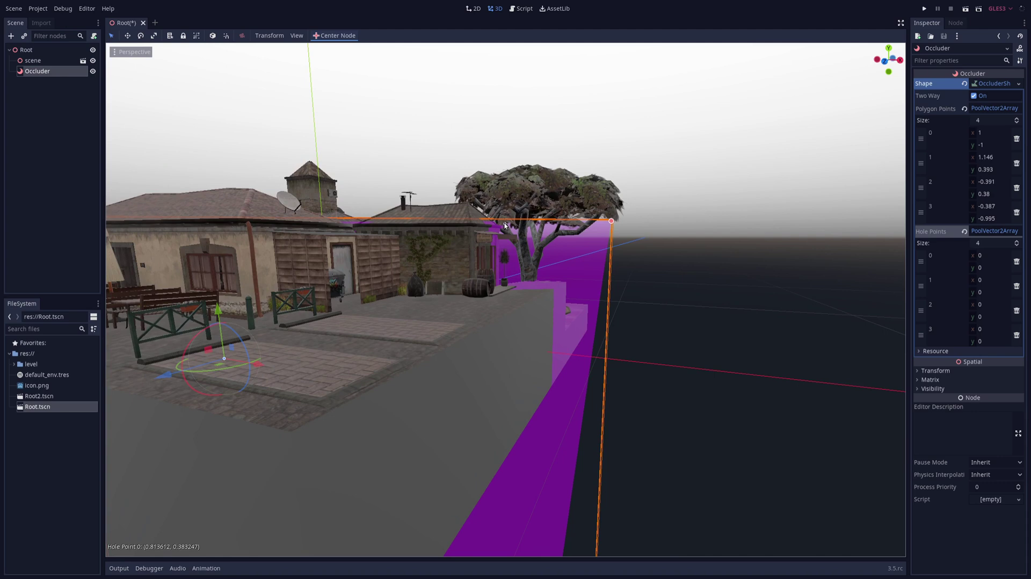
drag(502, 221, 492, 217)
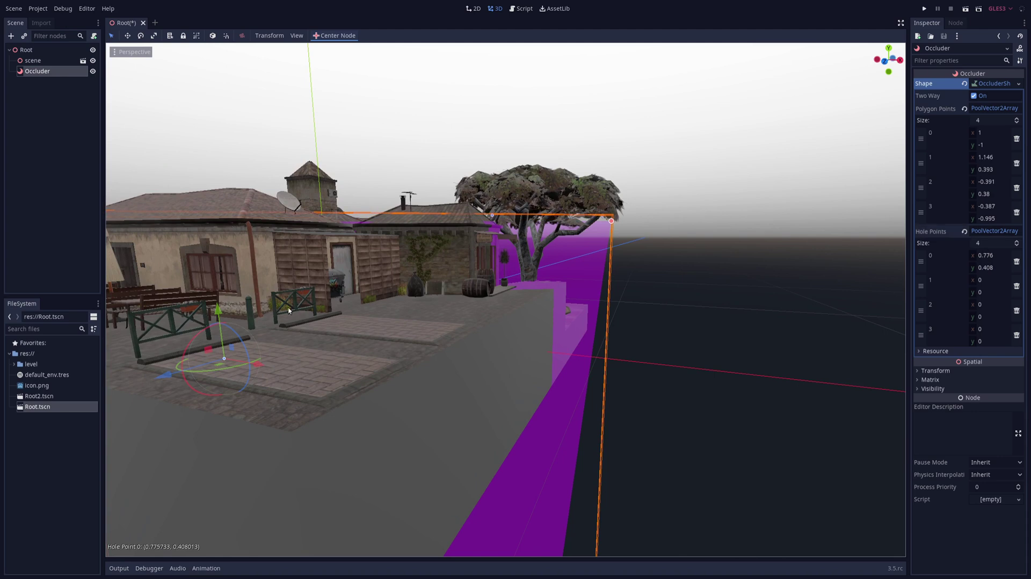
drag(503, 283, 615, 213)
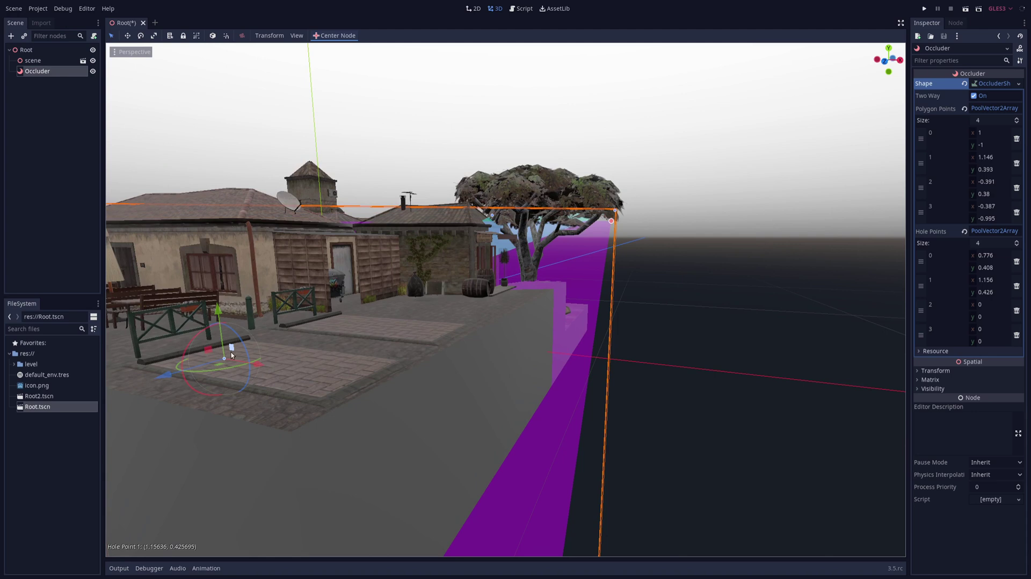
drag(224, 358, 491, 289)
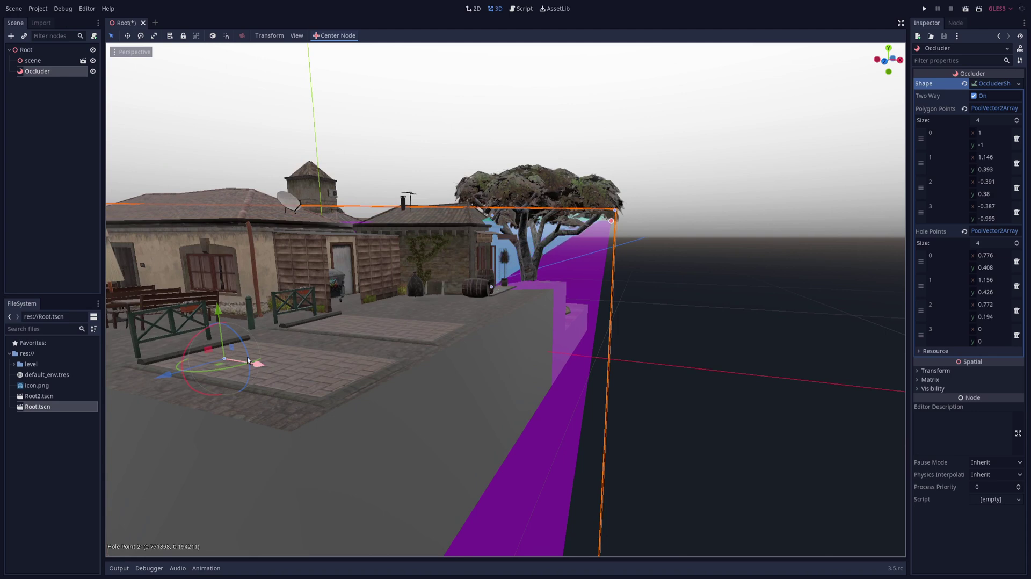
drag(223, 360, 598, 291)
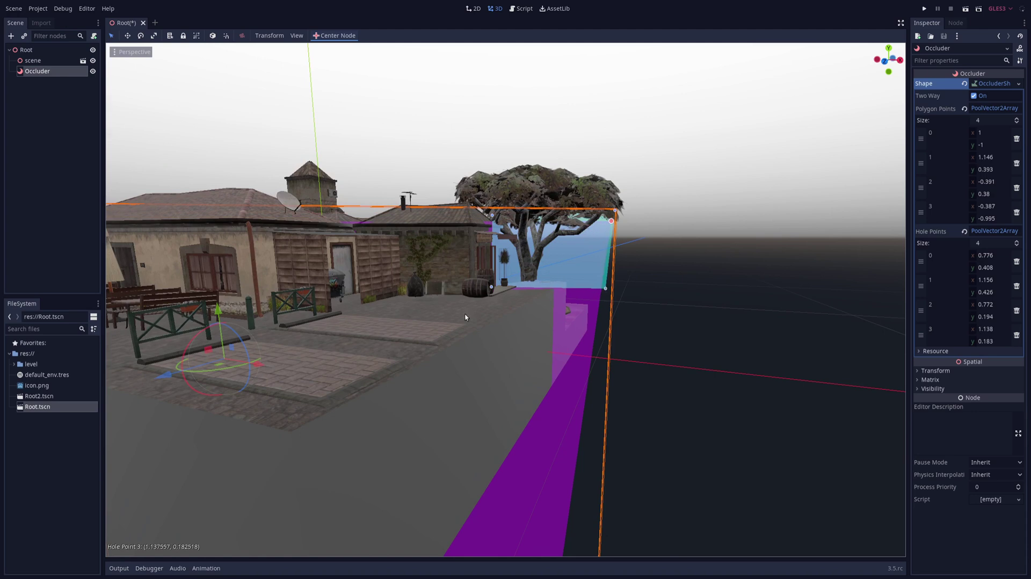
middle_drag(465, 317, 451, 352)
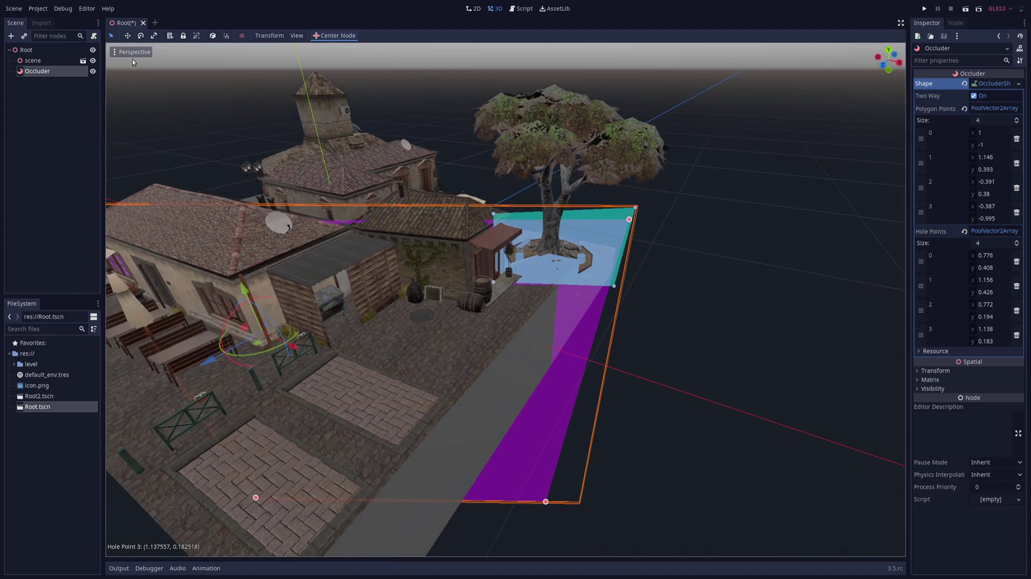
- Set the viewport to Display Overdraw and inspect the translucent village layers from above
click(144, 52)
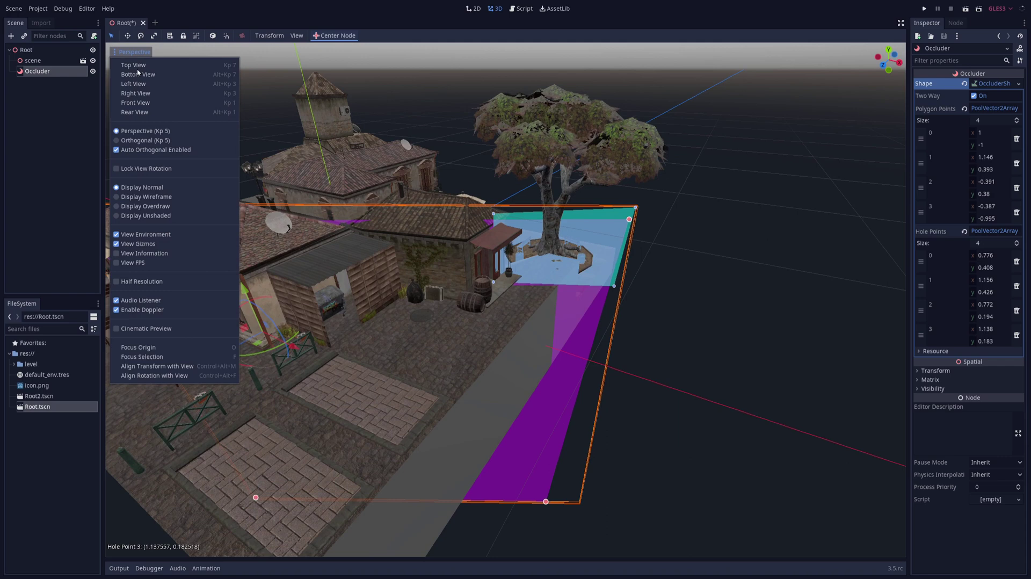
click(149, 207)
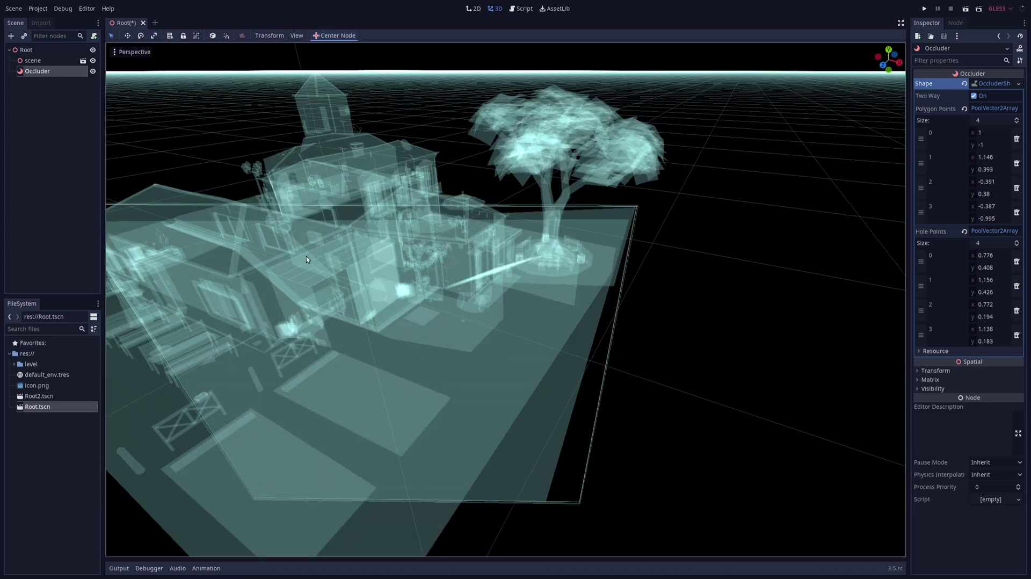
middle_drag(306, 256, 373, 295)
scroll(327, 285, down, 5)
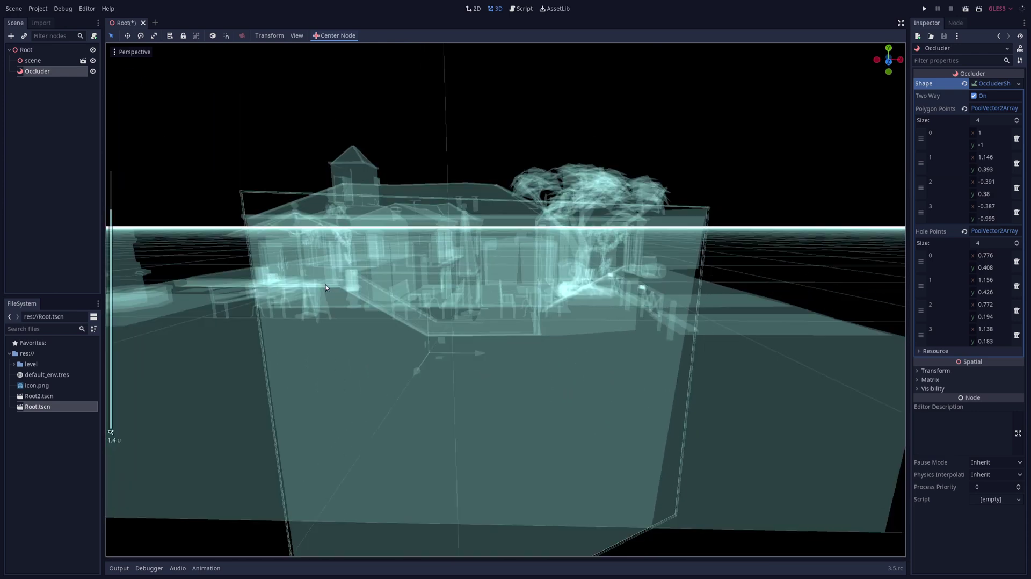
middle_drag(325, 285, 458, 311)
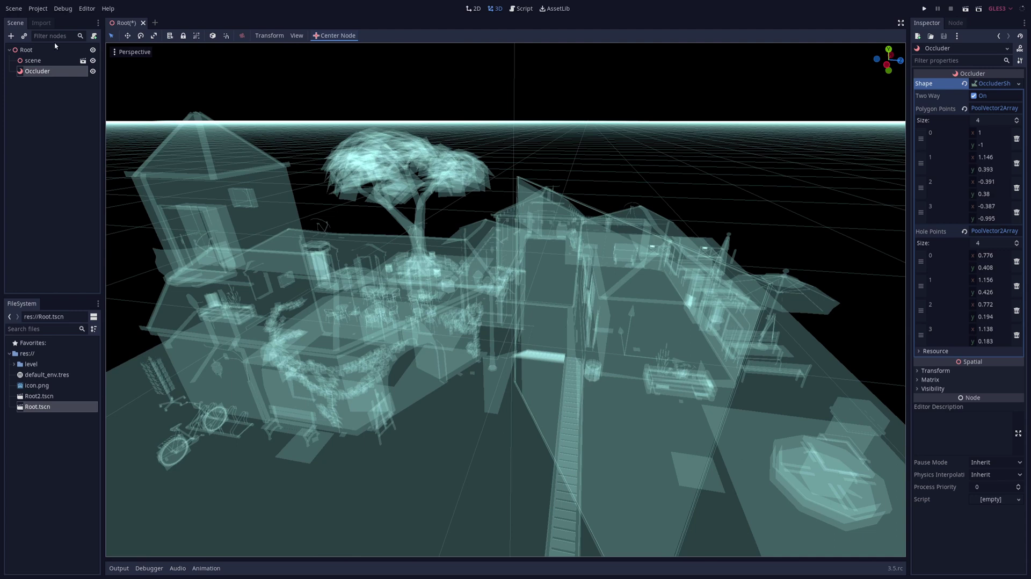
- Return the viewport to Display Normal and add a second Occluder node under Root
click(131, 51)
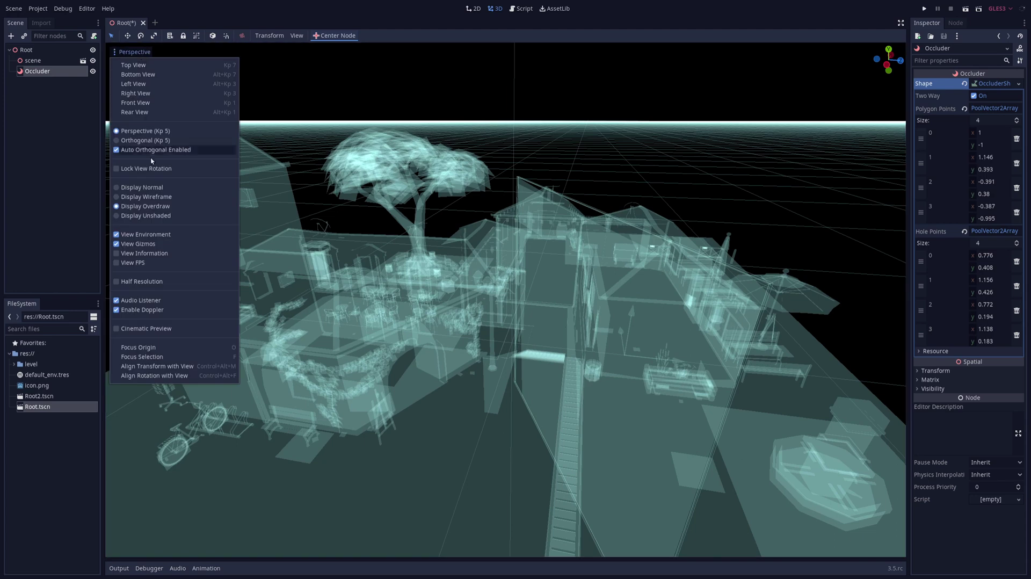
click(153, 188)
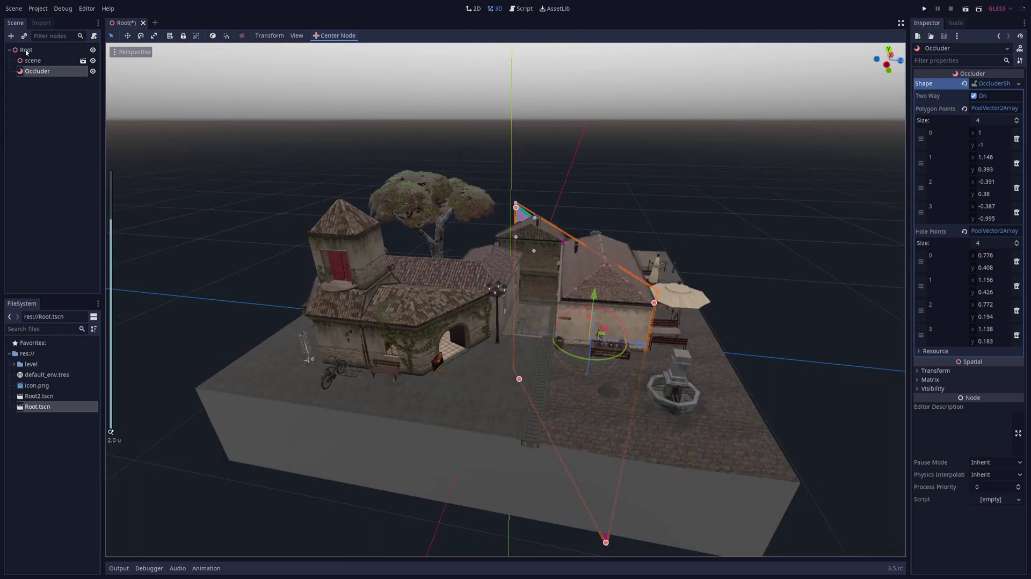
click(26, 51)
key(ctrl+a)
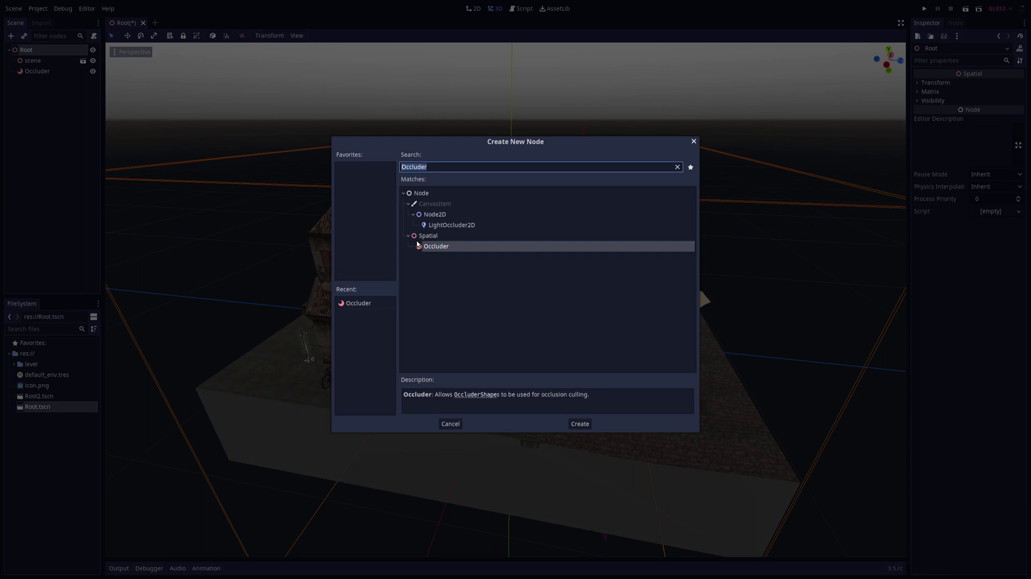
double_click(436, 246)
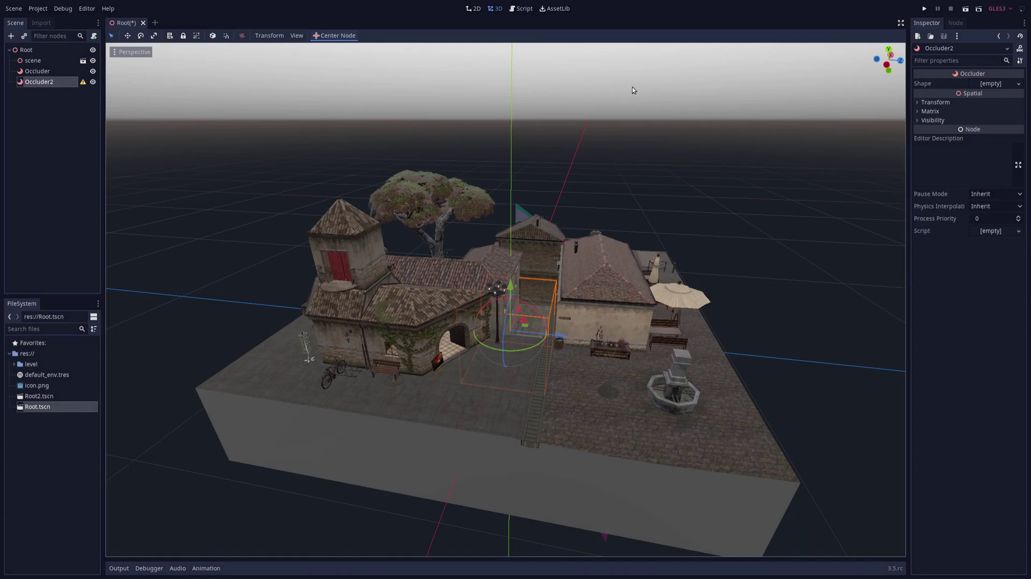
- Give Occluder2 a new OccluderShapePolygon and turn it about 90° around the vertical axis
click(994, 84)
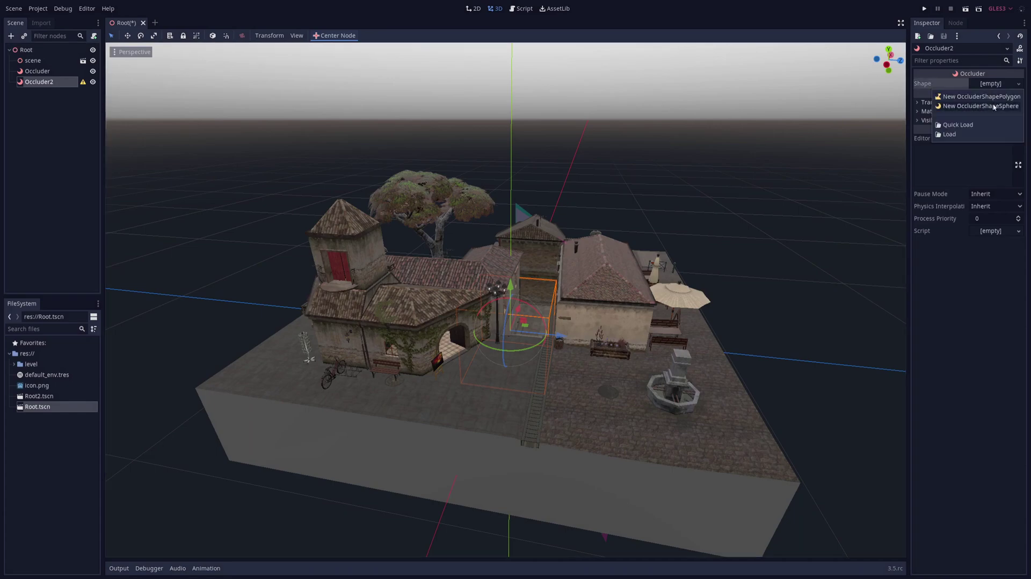
click(980, 97)
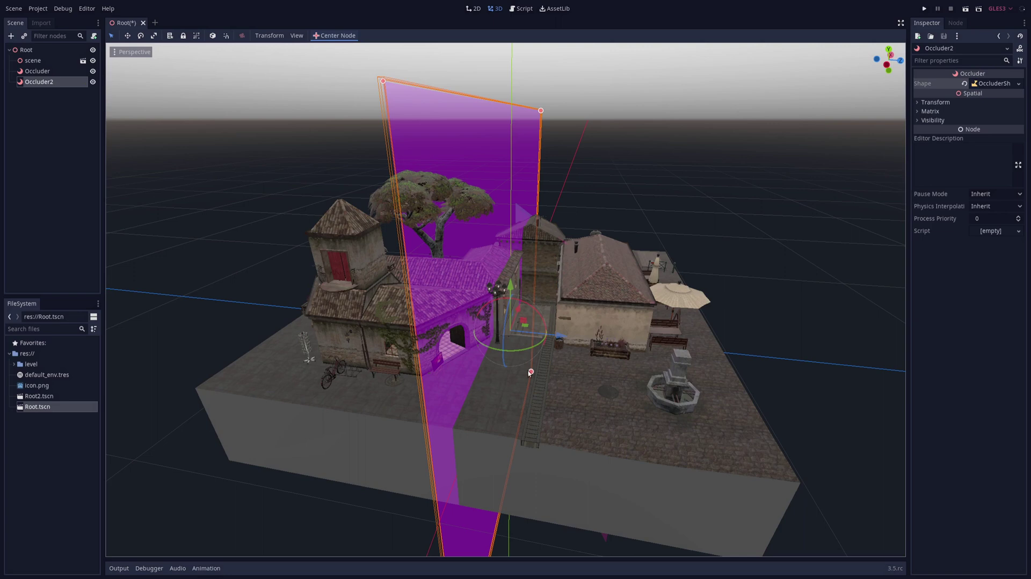
middle_drag(529, 373, 523, 418)
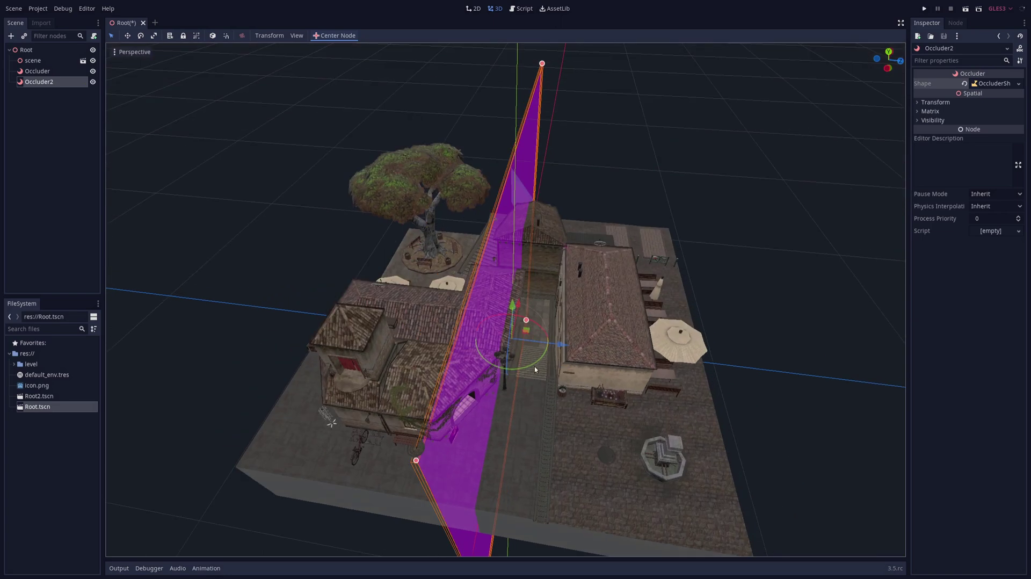
drag(536, 368, 478, 357)
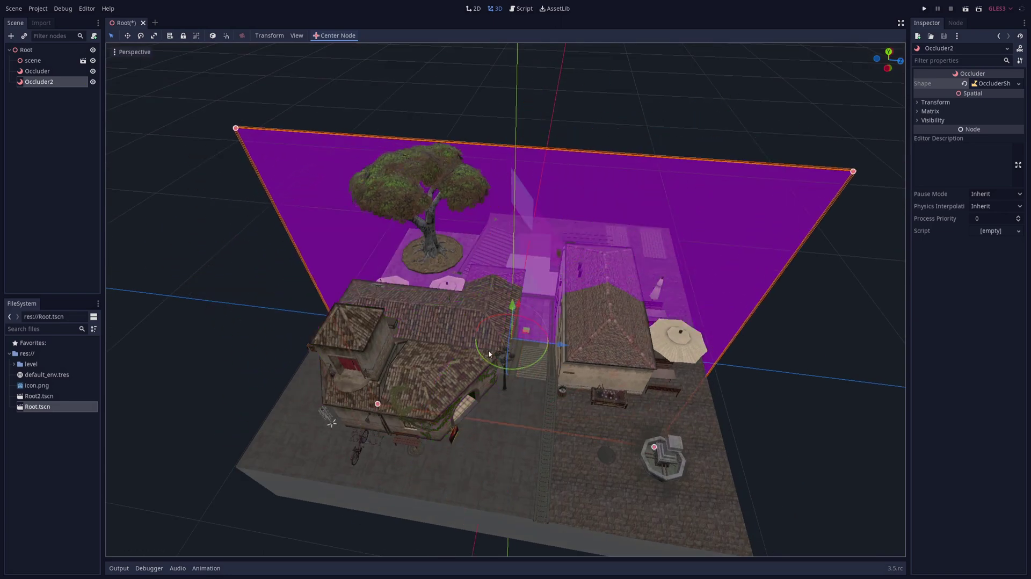
- Set Occluder2's Y rotation to exactly 90 degrees in its transform
click(952, 105)
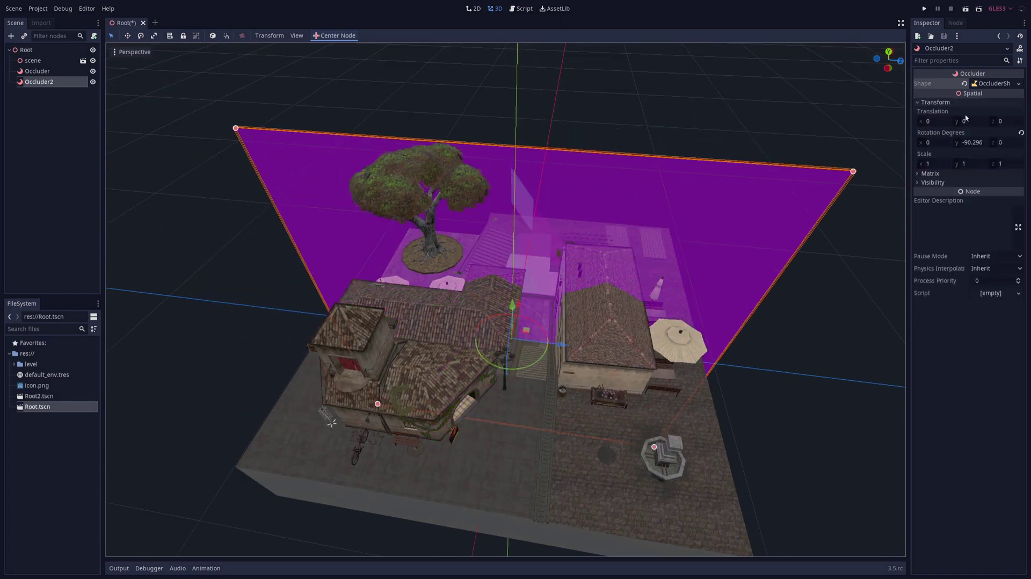
click(974, 142)
key(Return)
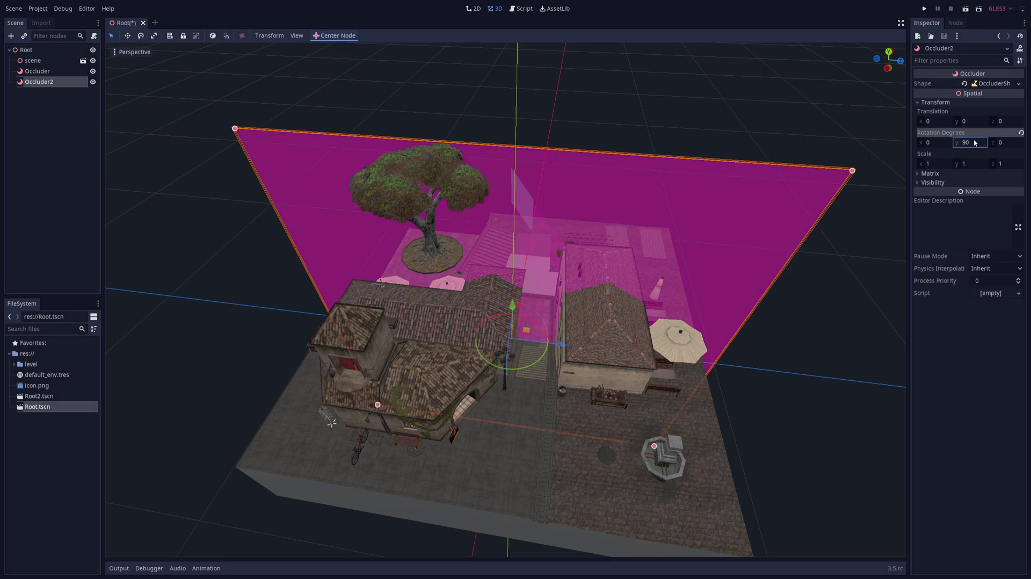
- Slide Occluder2 along X to about -0.343 so it crosses between the buildings
mouse_move(597, 372)
middle_down()
mouse_move(544, 359)
mouse_move(535, 367)
mouse_move(592, 375)
middle_up()
scroll(535, 366, down, 3)
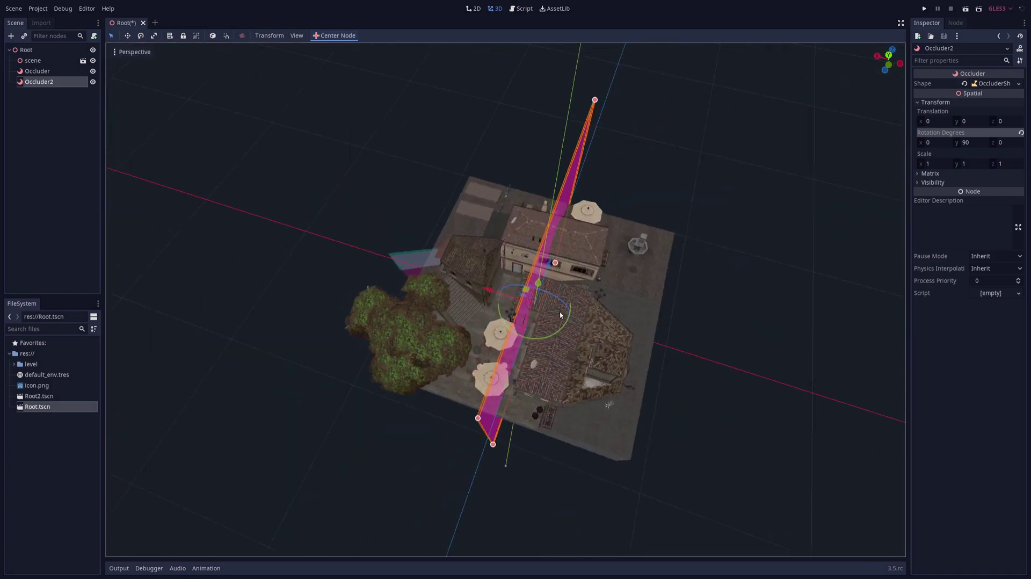
drag(484, 293, 487, 292)
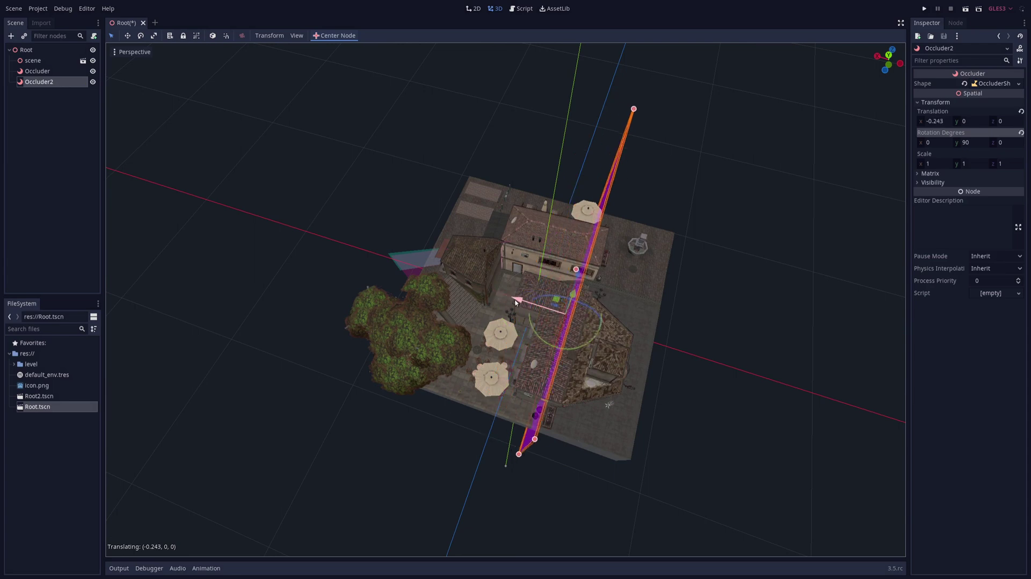
drag(515, 303, 526, 306)
middle_drag(685, 354, 655, 343)
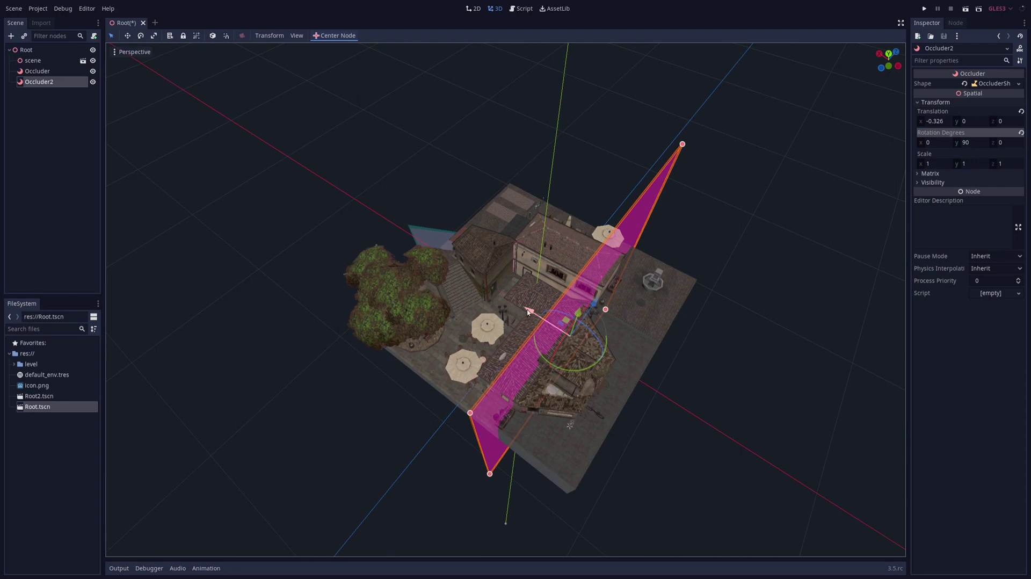
drag(527, 312, 530, 313)
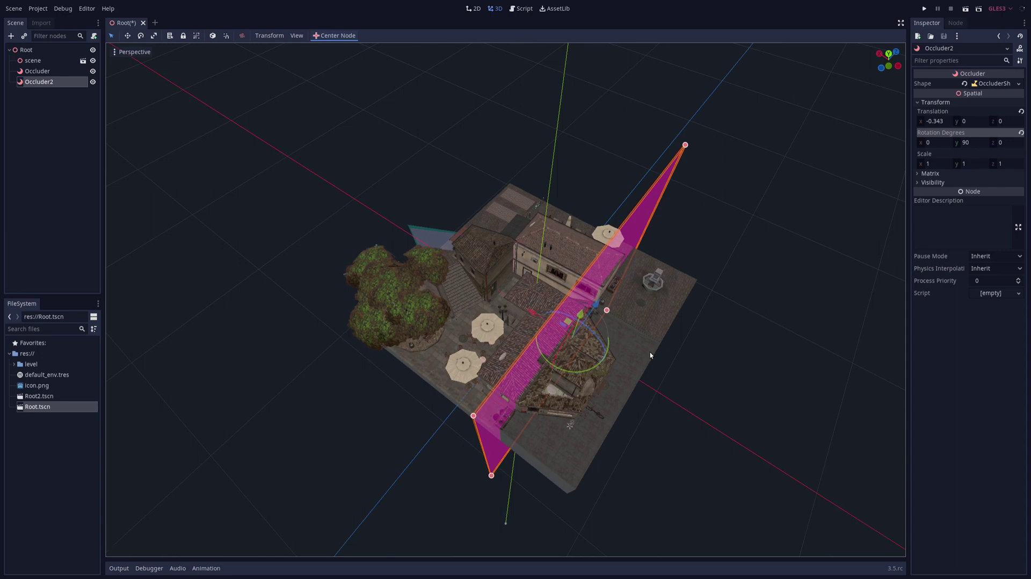
- Pull Occluder2's top-left corner down to the house and move its bottom-left corner right
middle_drag(650, 355, 481, 241)
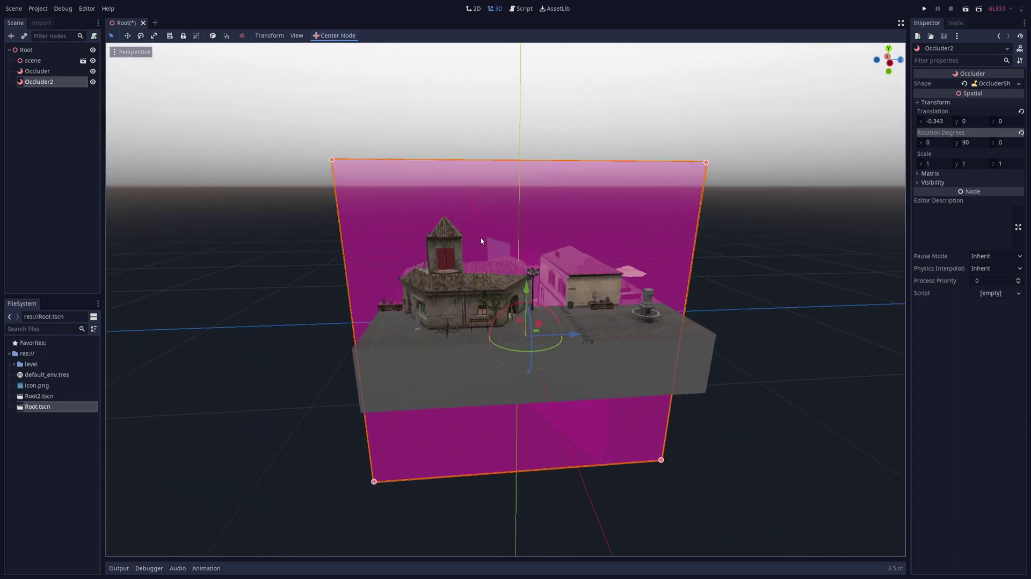
drag(332, 160, 402, 280)
middle_drag(430, 309, 419, 367)
drag(363, 490, 414, 489)
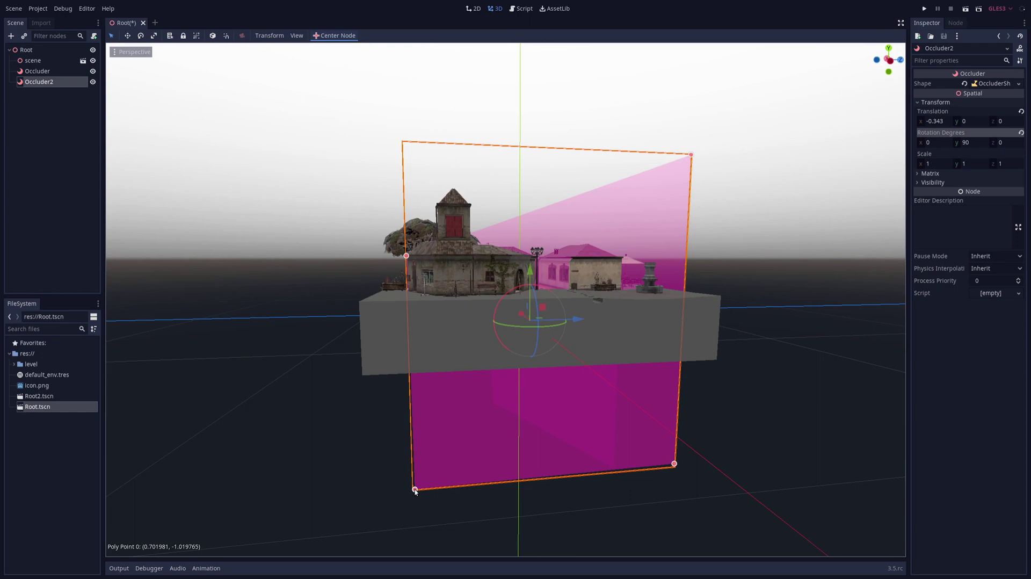
- Lower the top-right corner to the roof line and pull the bottom-right corner left
middle_drag(678, 319, 644, 324)
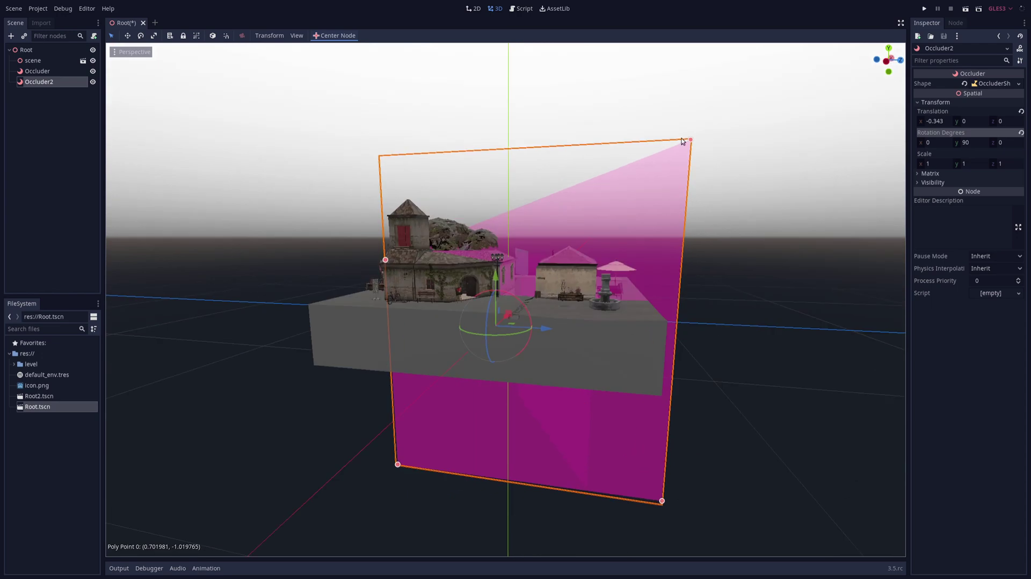
drag(689, 141, 594, 263)
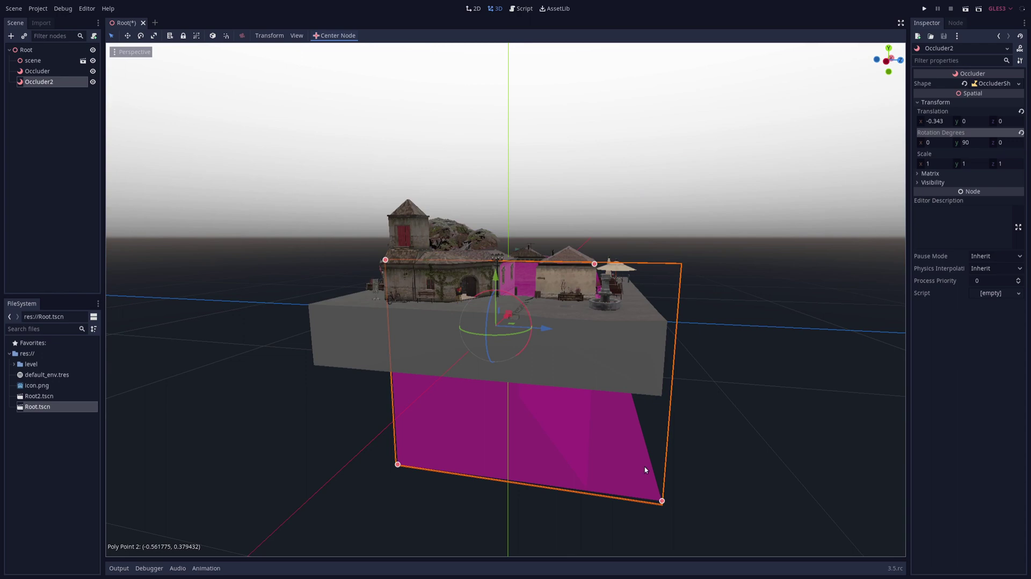
drag(662, 502, 585, 495)
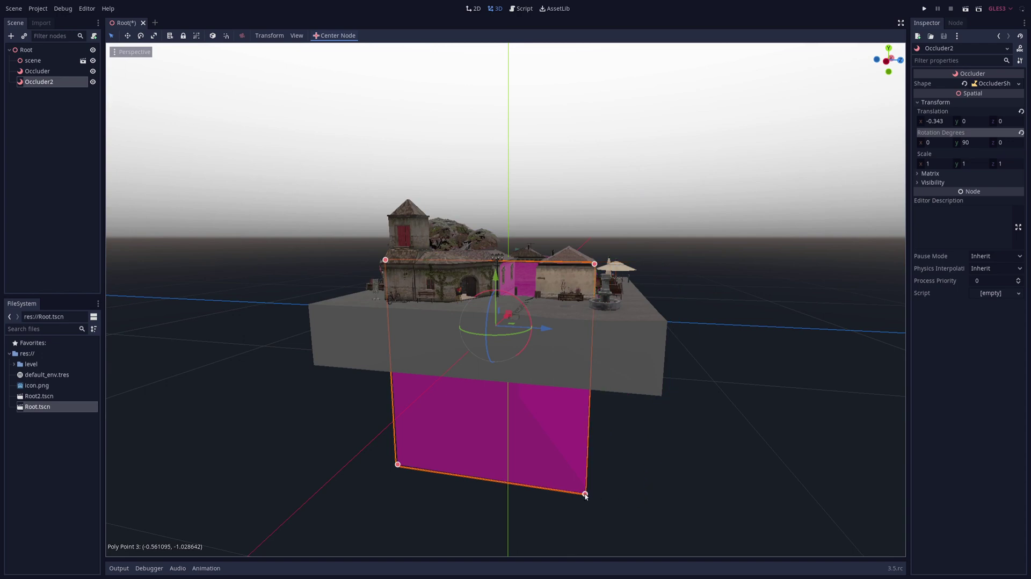
middle_drag(381, 254, 448, 286)
scroll(447, 286, up, 5)
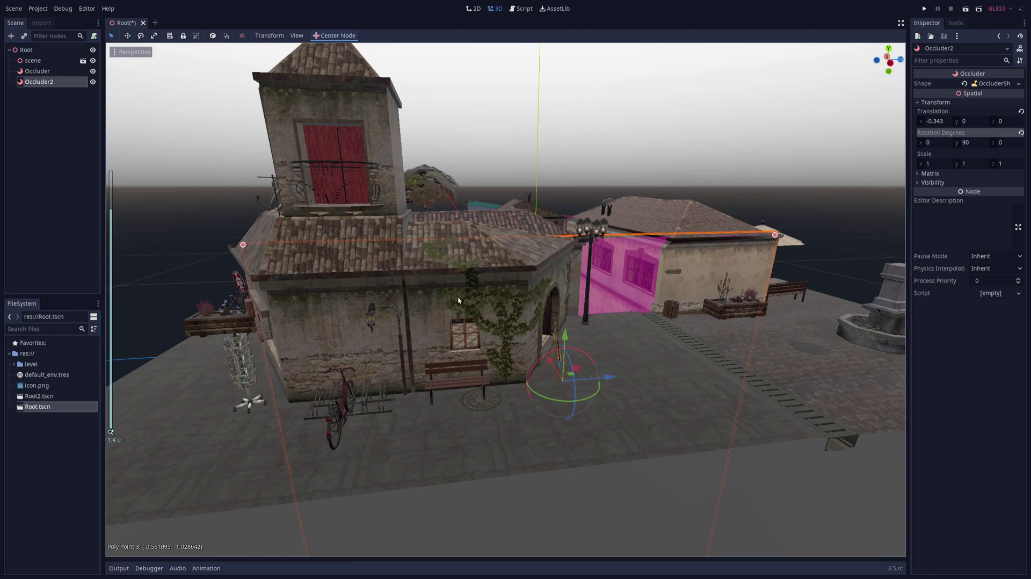
click(129, 56)
click(140, 204)
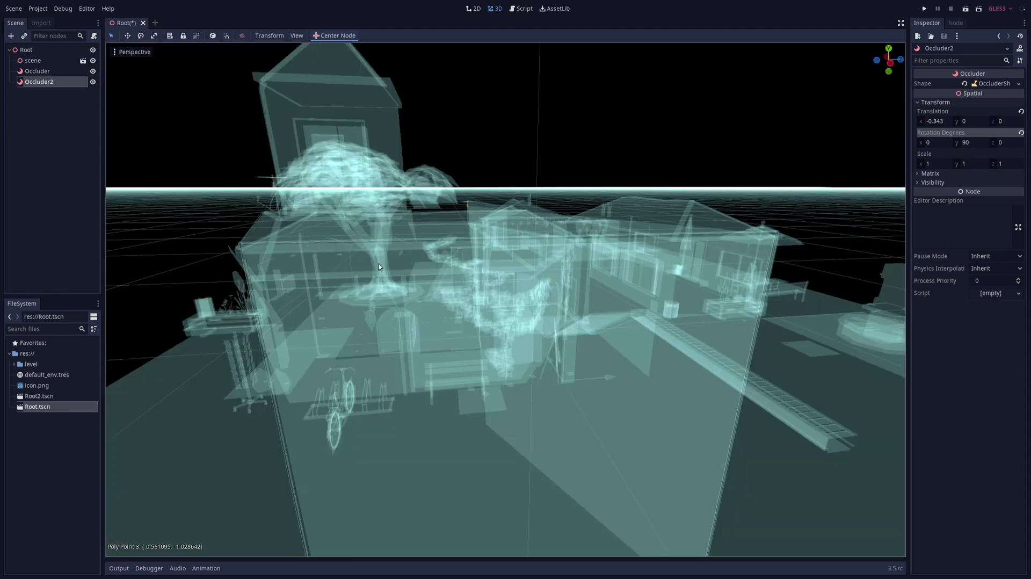
middle_drag(378, 267, 411, 290)
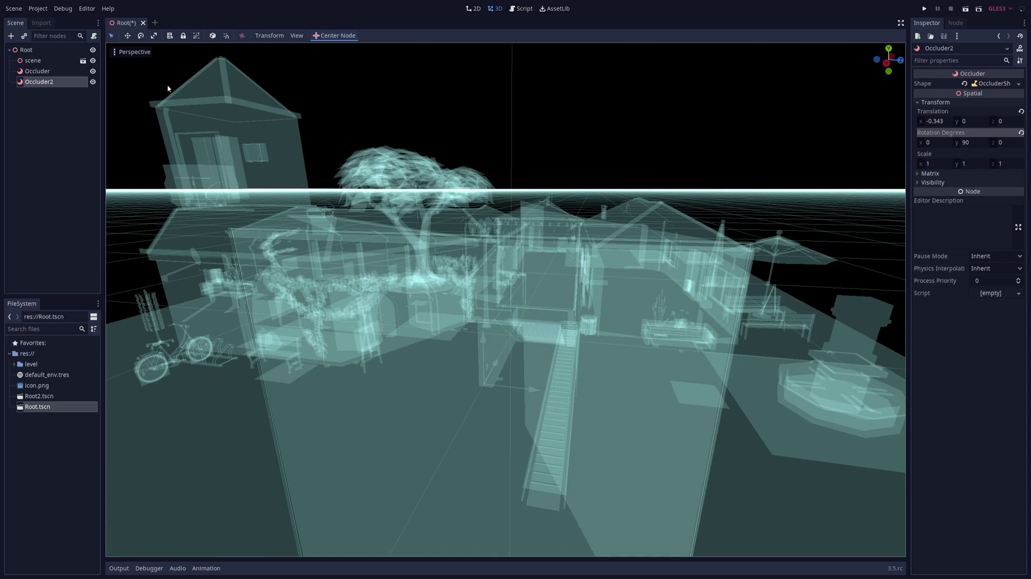
click(146, 53)
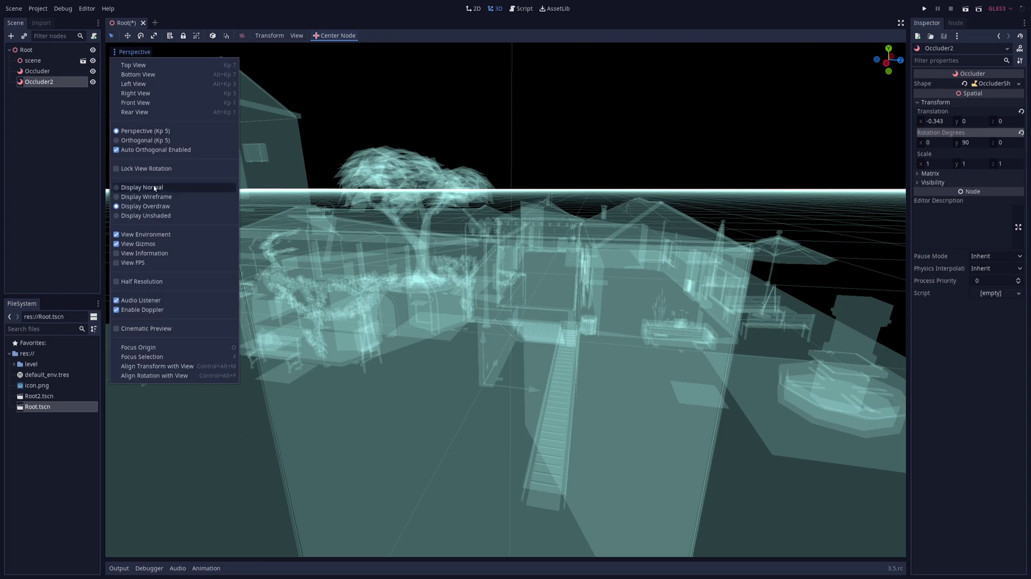
click(209, 188)
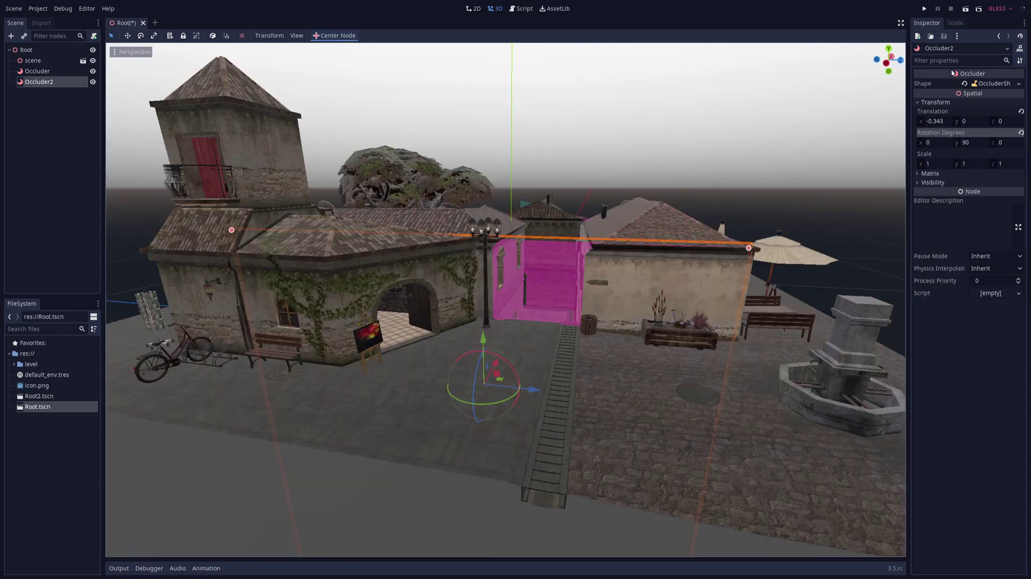
- Expand Occluder2's shape and set its Hole Points size to 4
click(993, 83)
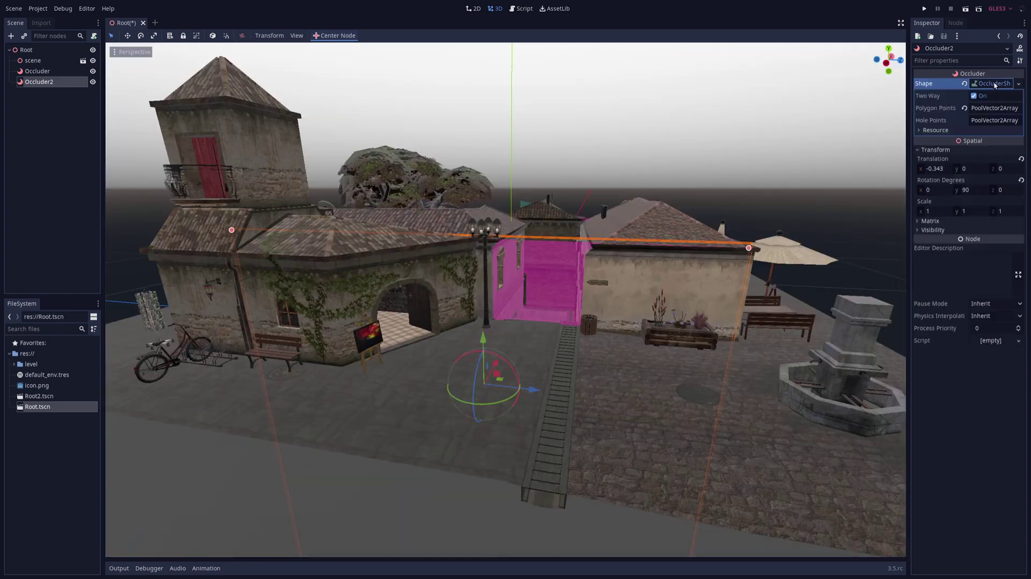
click(993, 122)
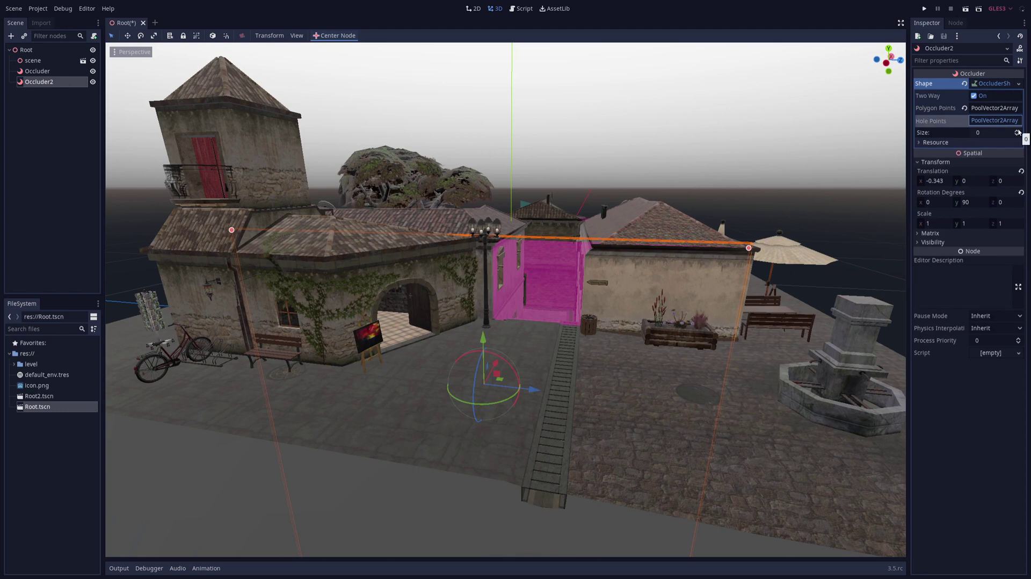
click(1017, 131)
click(1016, 130)
click(1016, 131)
click(1016, 130)
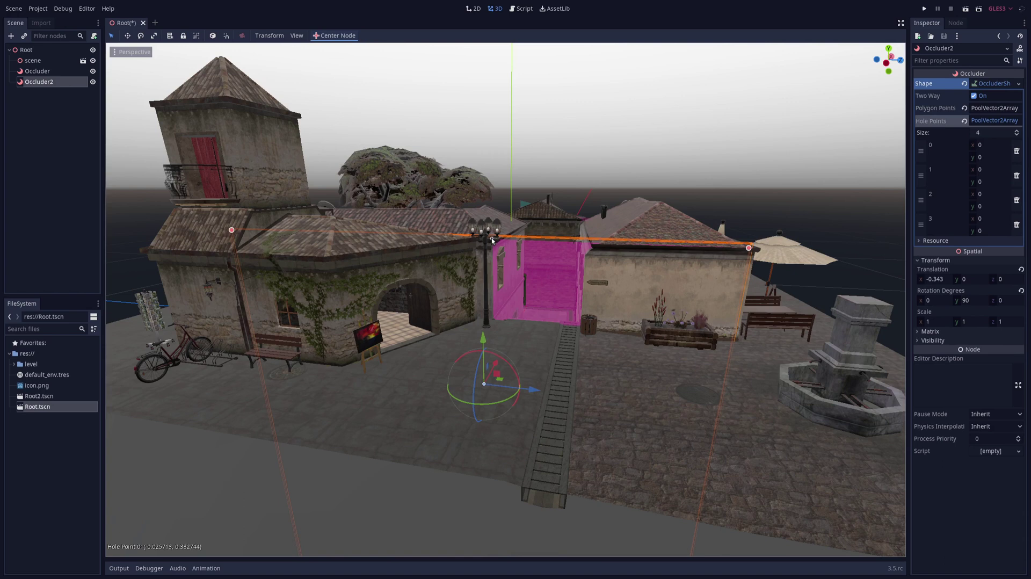
- Drag the hole points around the stairway gap, the last ending at (-0.027, 0.185)
drag(492, 240, 491, 240)
drag(484, 384, 591, 245)
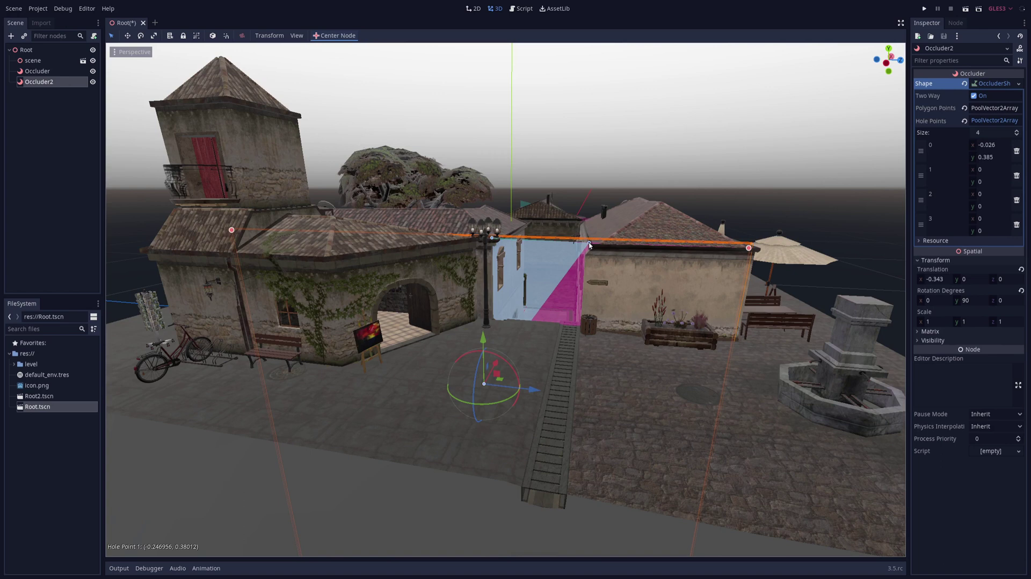
drag(484, 385, 580, 327)
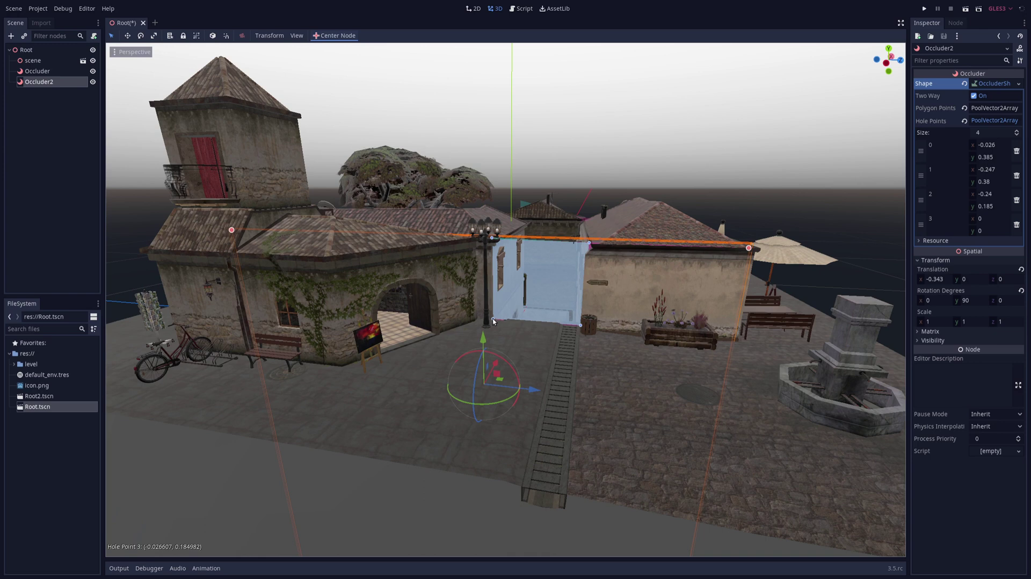
middle_drag(564, 334, 566, 323)
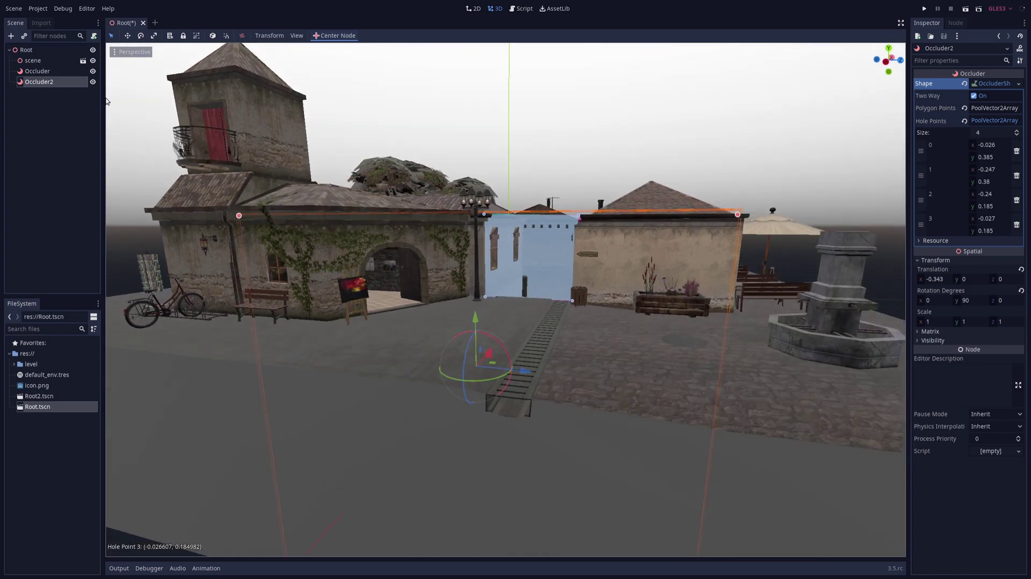
- Switch the viewport to Display Overdraw and orbit to view the translucent village
click(139, 57)
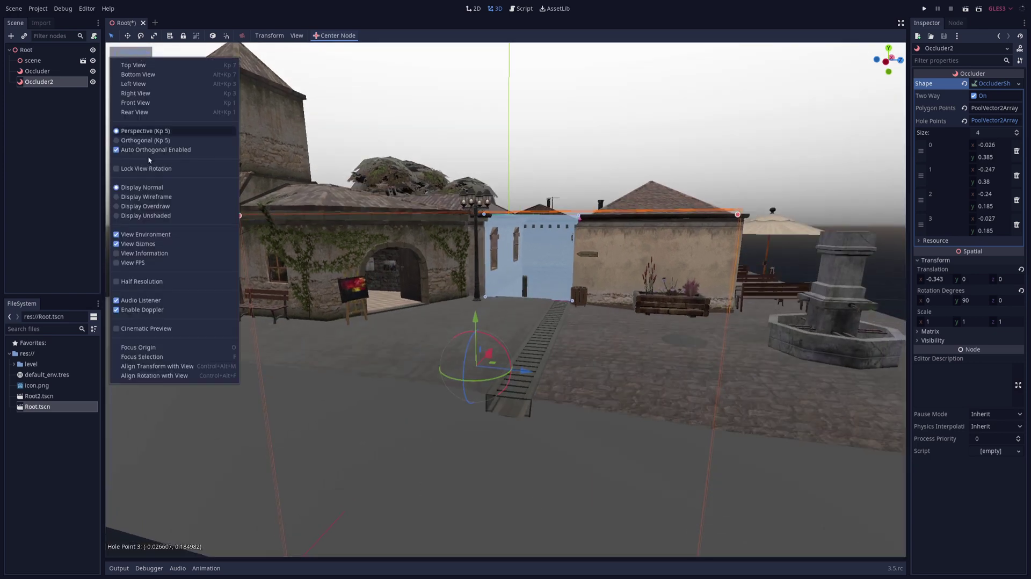
click(153, 205)
middle_drag(301, 282, 437, 319)
scroll(430, 314, up, 4)
- Freelook-fly into the courtyard and around the tree to check what Occluder2 hides
right_drag(430, 314, 319, 297)
key(w)
key(d)
middle_drag(516, 322, 580, 323)
key(w)
right_drag(505, 300, 726, 297)
key(a)
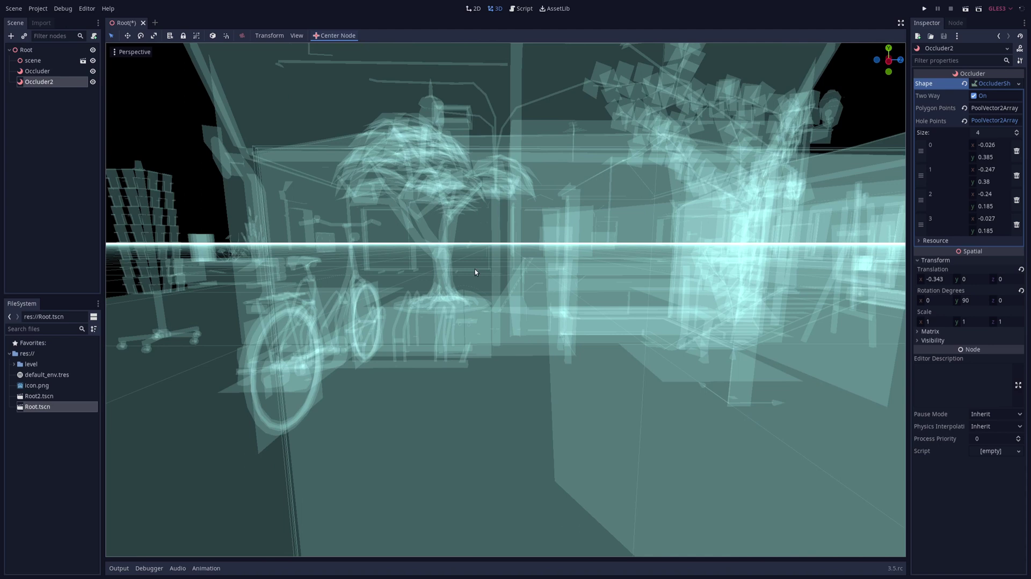
click(132, 52)
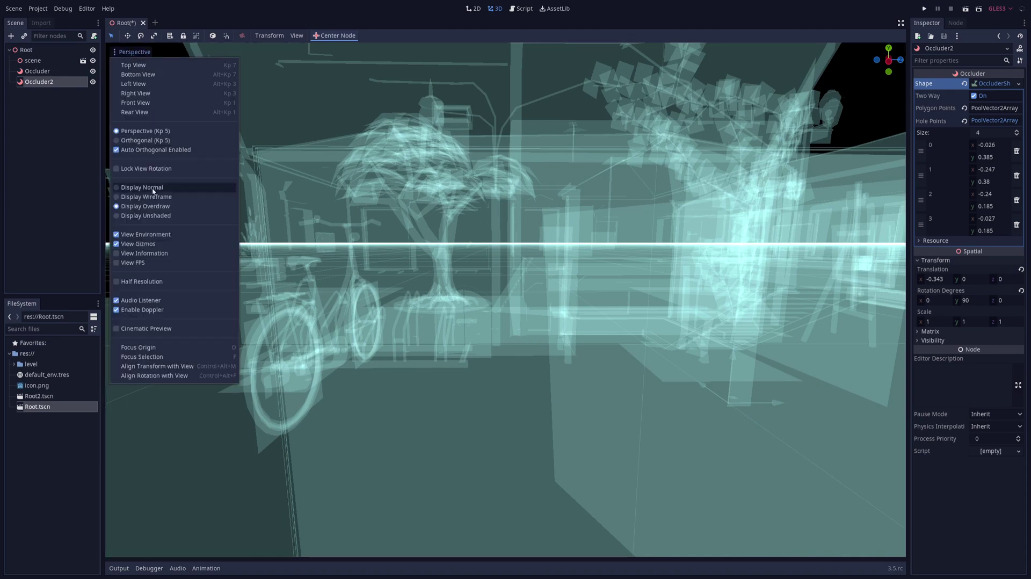
click(279, 229)
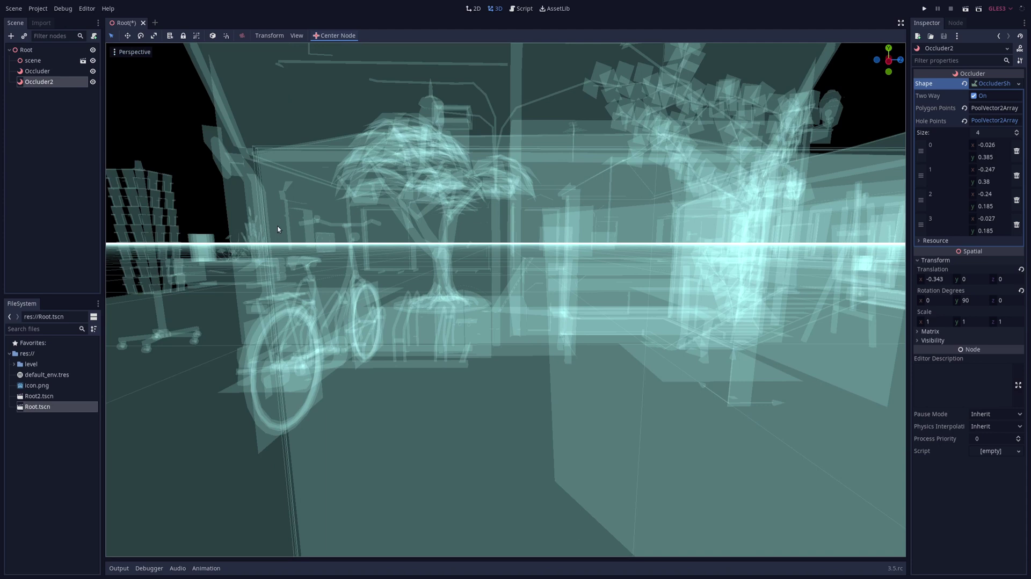
key(w)
right_drag(279, 229, 493, 205)
key(w)
key(s)
key(w)
right_drag(317, 271, 397, 277)
key(d)
key(w)
key(s)
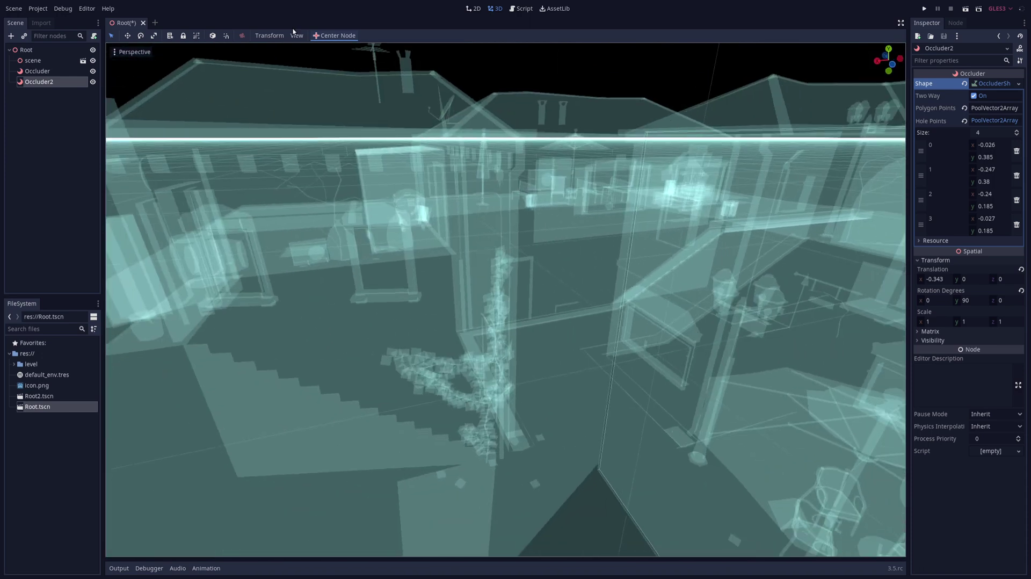